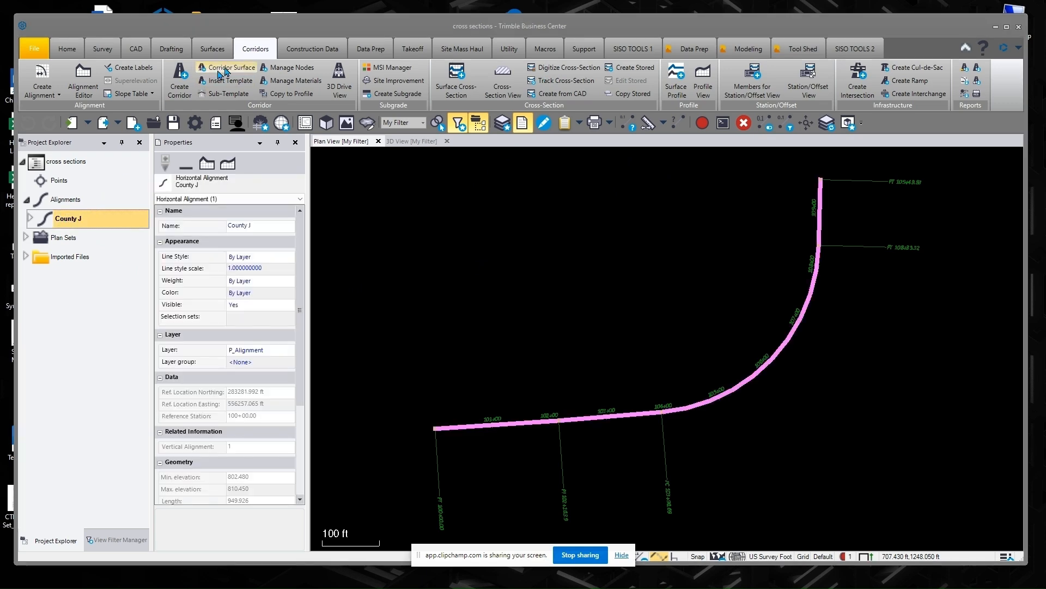
- Start Digitize Cross-Section from the Corridors tab and choose Import PDF
left_click(549, 69)
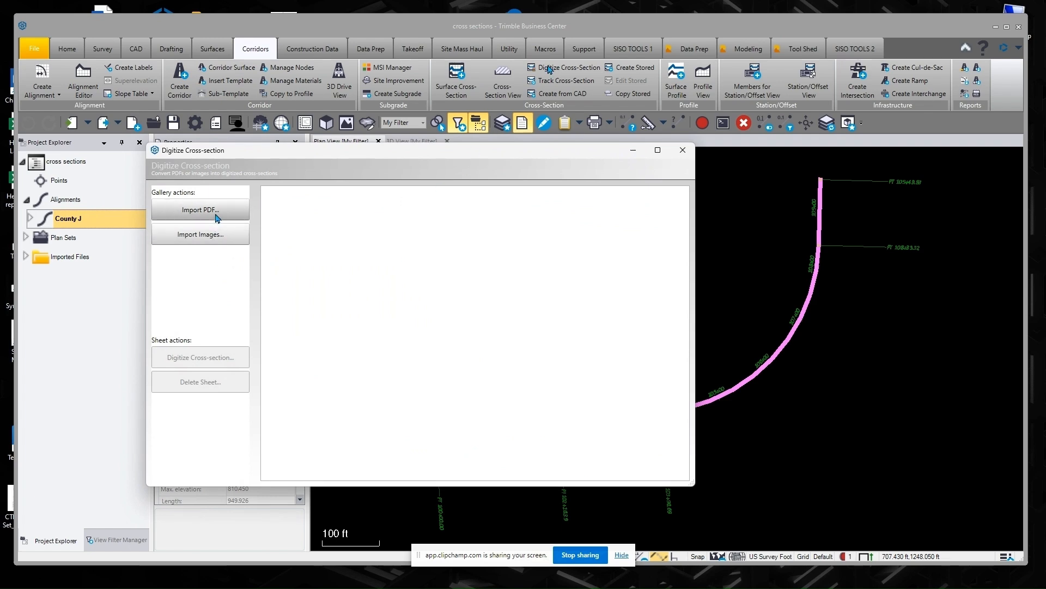
left_click(217, 218)
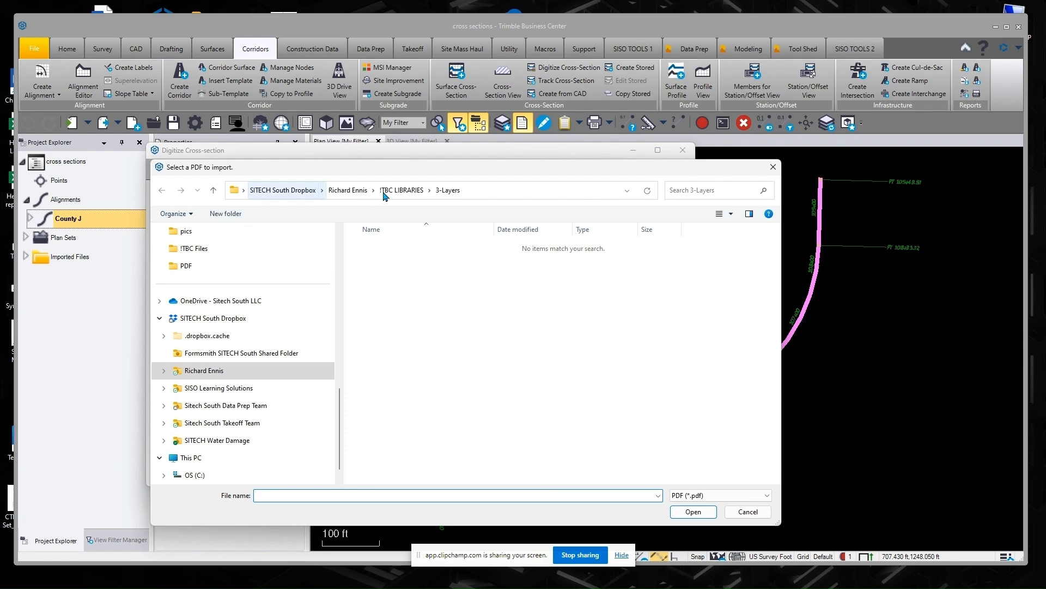
- From the pasted County J folder path, open 'Extracted County J cross nsections.pdf'
left_click(498, 190)
type("C:\\Richard Ennis Files\\!Cross Sections\\County J")
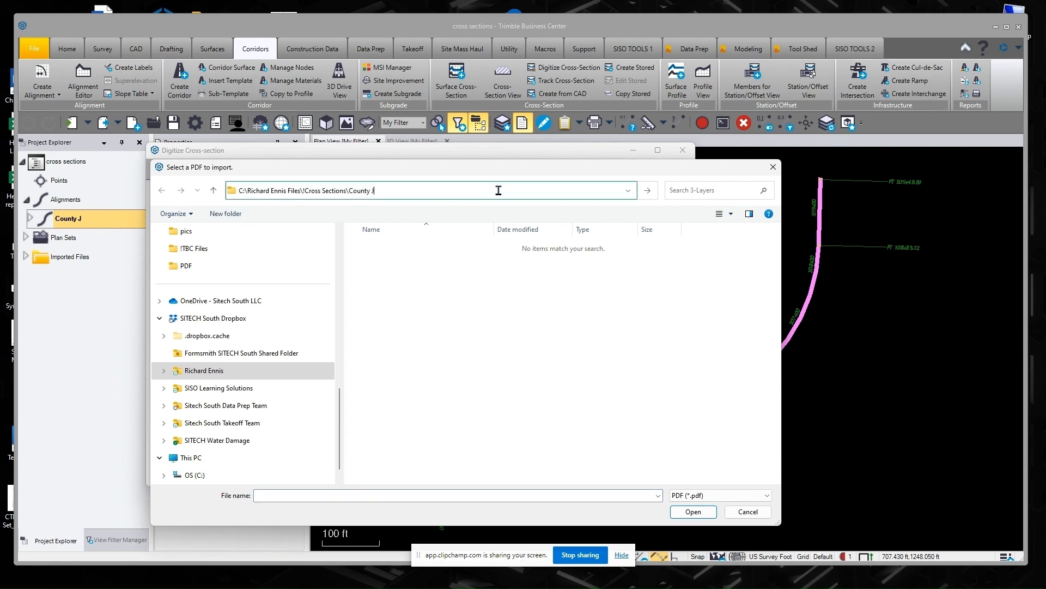
key("Return")
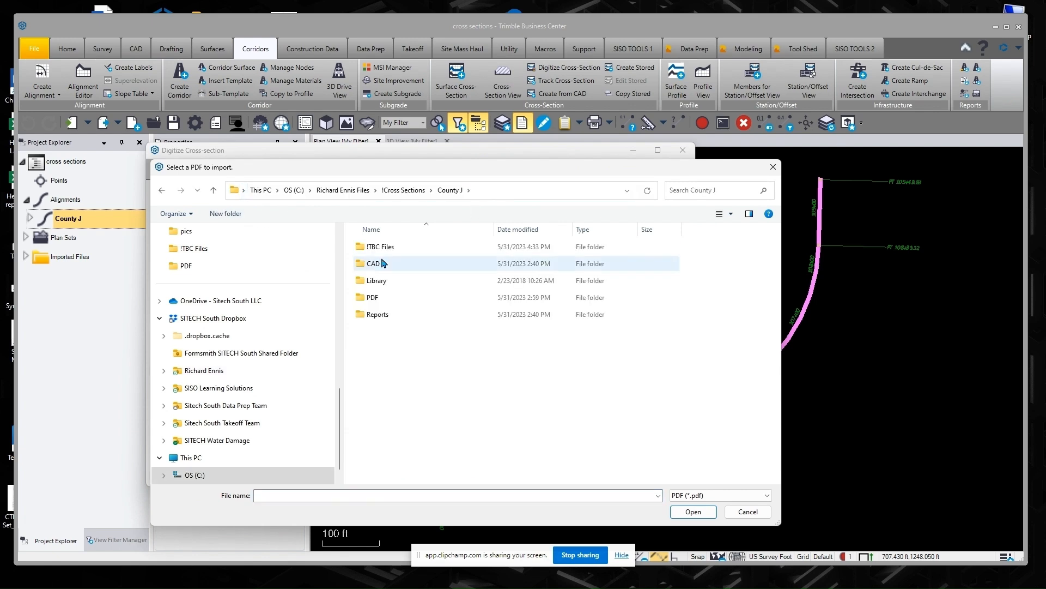
double_click(367, 298)
left_click(371, 264)
left_click(689, 512)
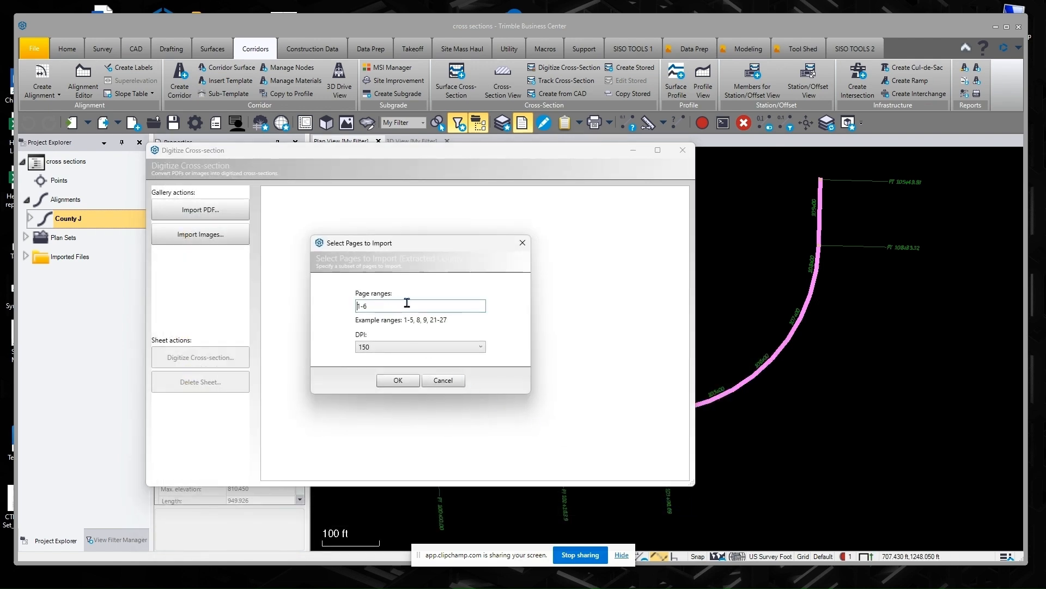
- Import pages 1-6 of the PDF at 300 DPI
left_click(402, 353)
left_click(384, 374)
left_click(382, 374)
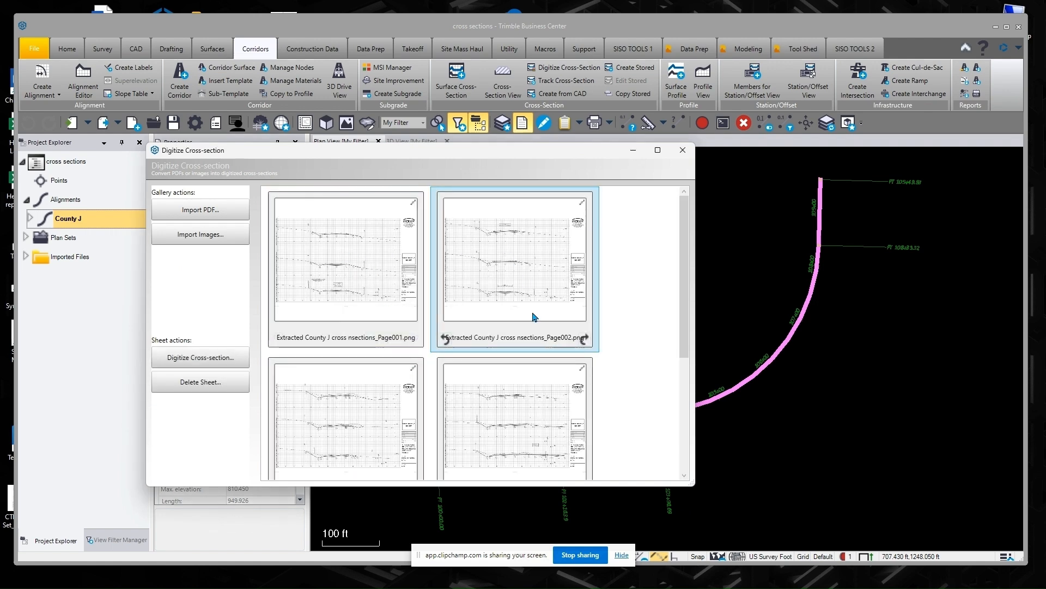
- Select the Page001 sheet thumbnail and start digitizing its cross-sections
scroll(468, 354, "down", 2)
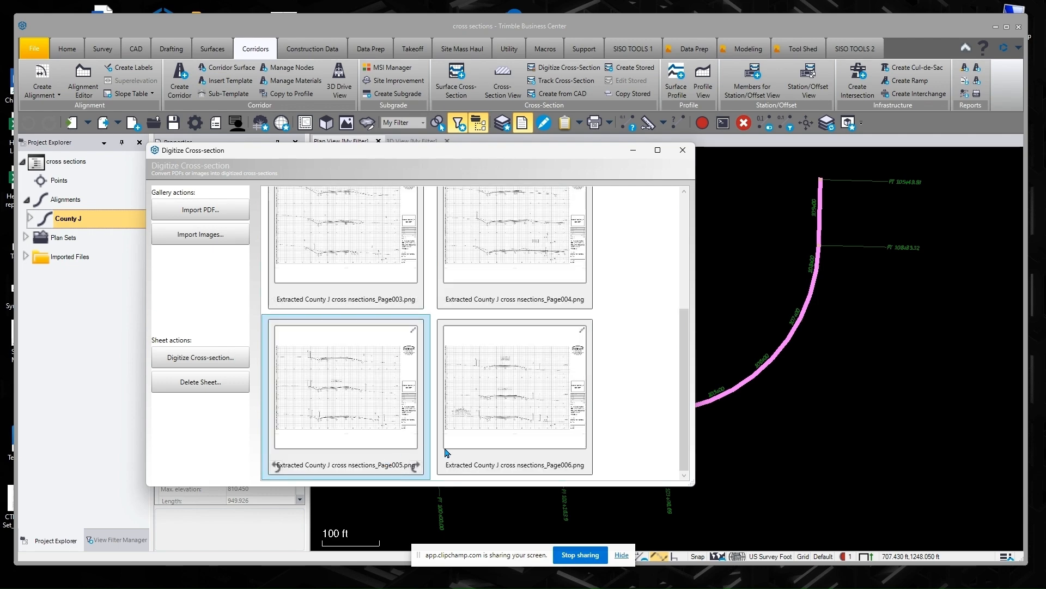
scroll(345, 367, "up", 2)
scroll(325, 345, "up", 1)
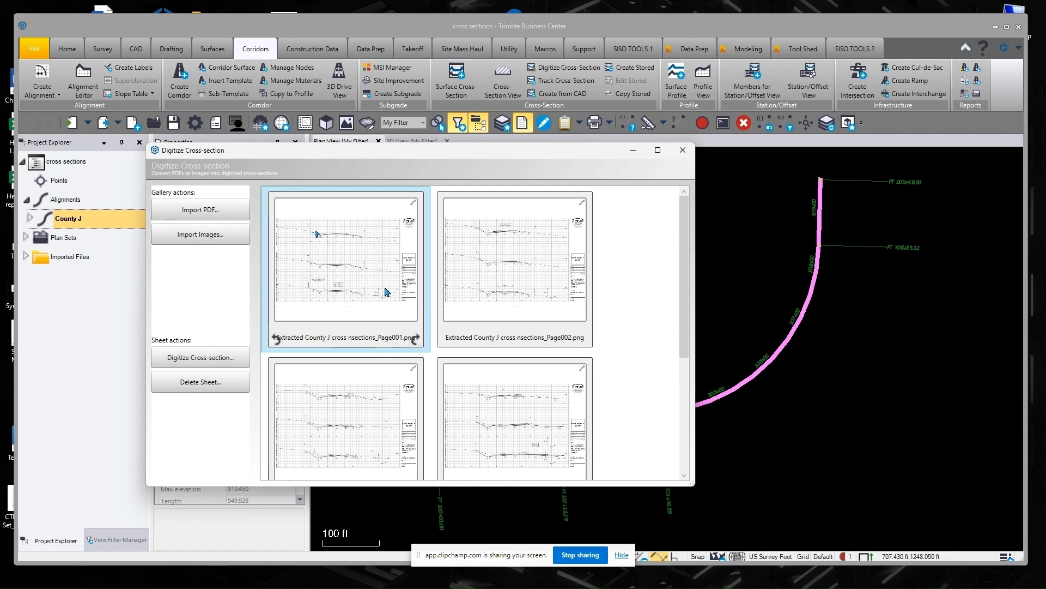
left_click(174, 358)
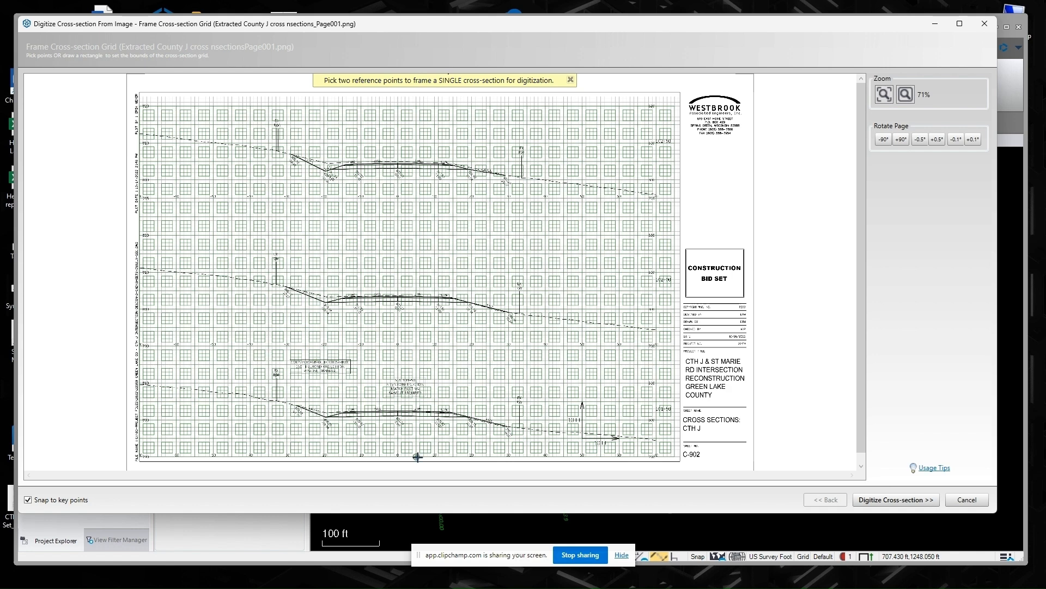
- Frame the 101+50 cross-section from offset -40 to 40, elevation 790 to 810
left_click(671, 406)
scroll(670, 412, "up", 4)
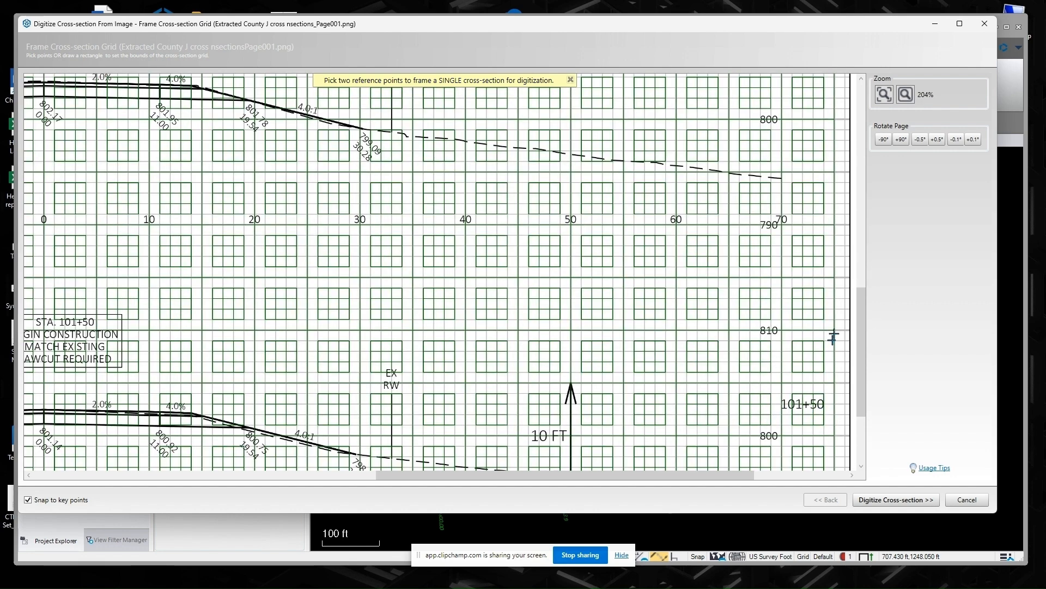
mouse_move(865, 296)
left_mouse_down()
mouse_move(864, 152)
mouse_move(867, 381)
left_mouse_up()
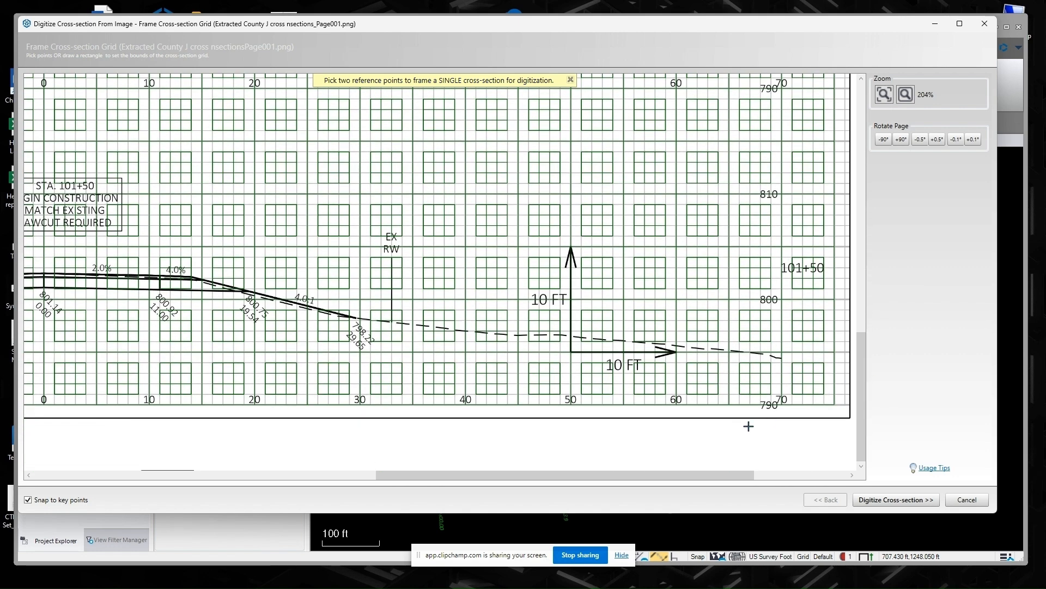
scroll(567, 288, "down", 1)
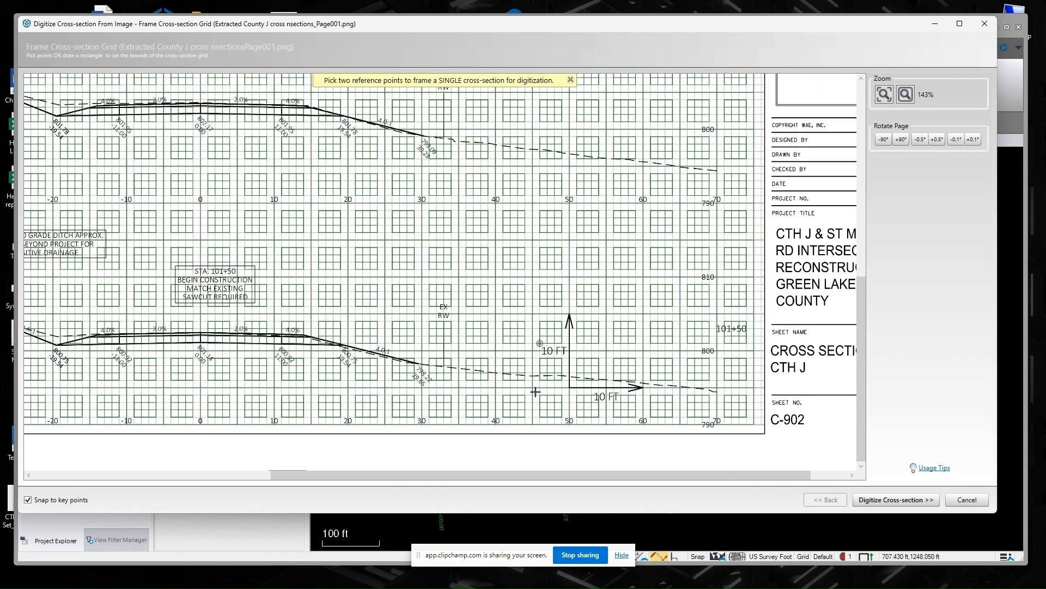
left_click_drag(510, 476, 273, 467)
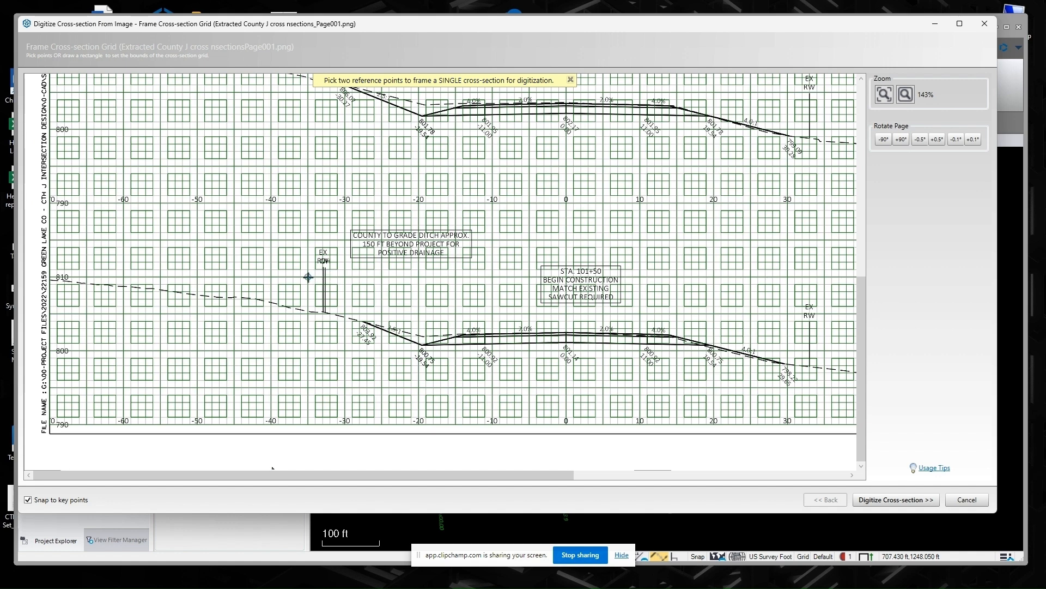
left_click_drag(271, 277, 343, 366)
scroll(345, 365, "down", 4)
scroll(590, 424, "up", 3)
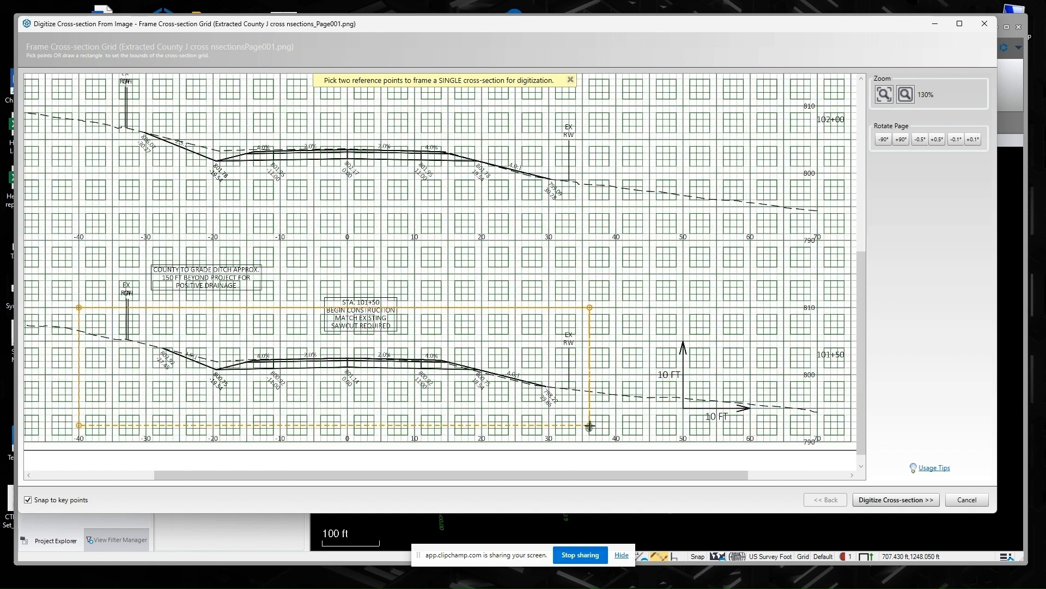
left_click(616, 441)
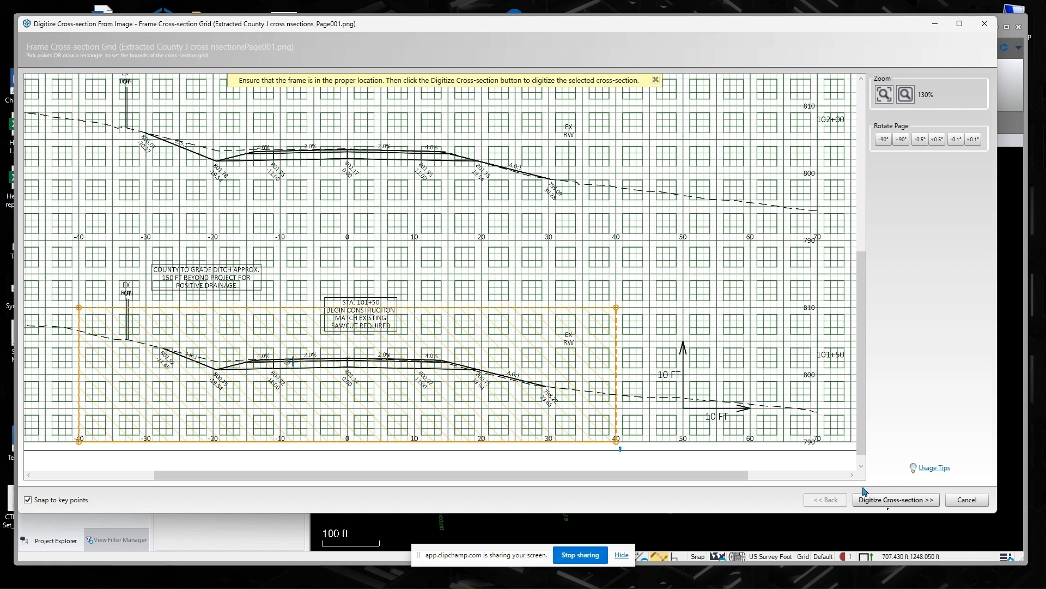
- Move to tracing and check the frame's Top 810 and Bottom 790 elevations
left_click(897, 500)
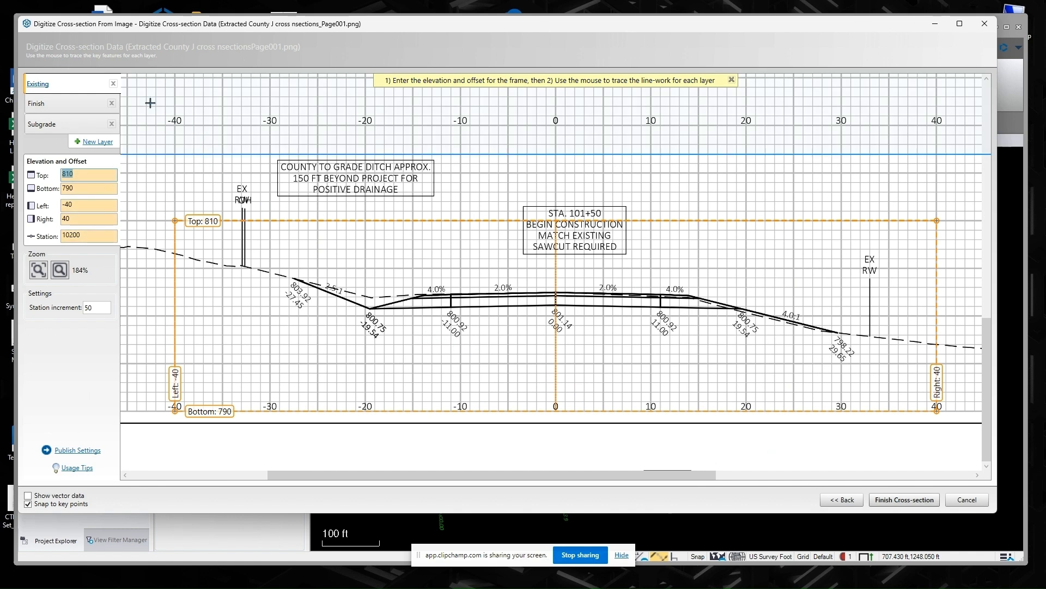
left_click(100, 124)
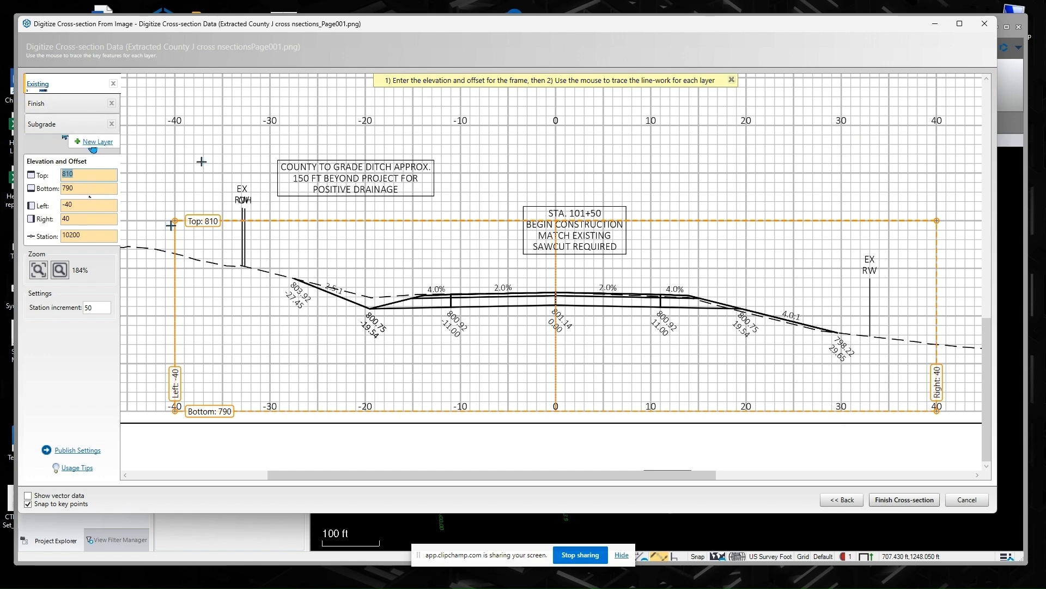
left_click_drag(284, 475, 146, 475)
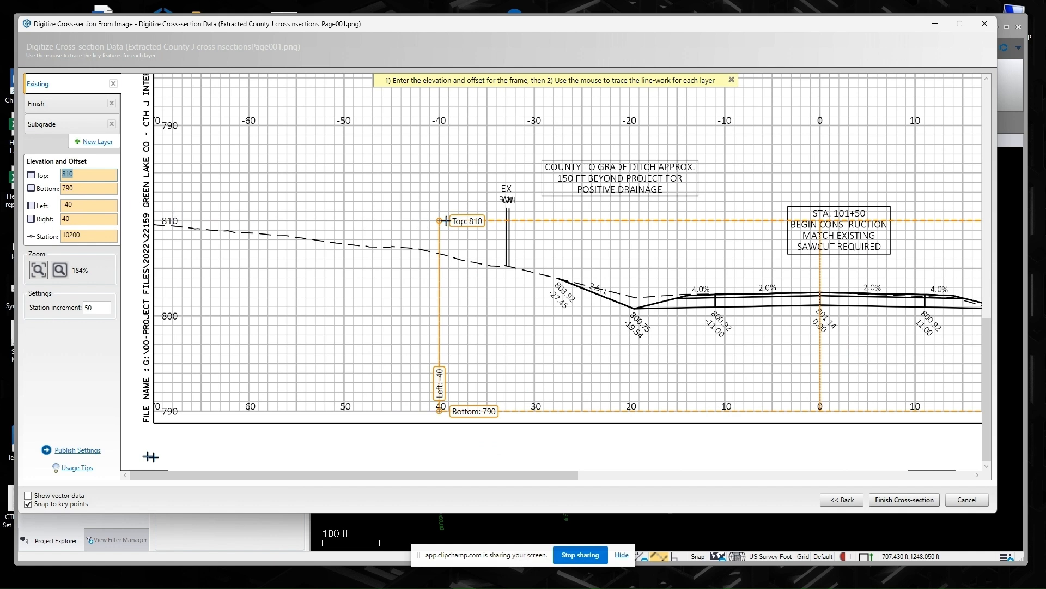
left_click(77, 174)
type("825")
left_click(84, 185)
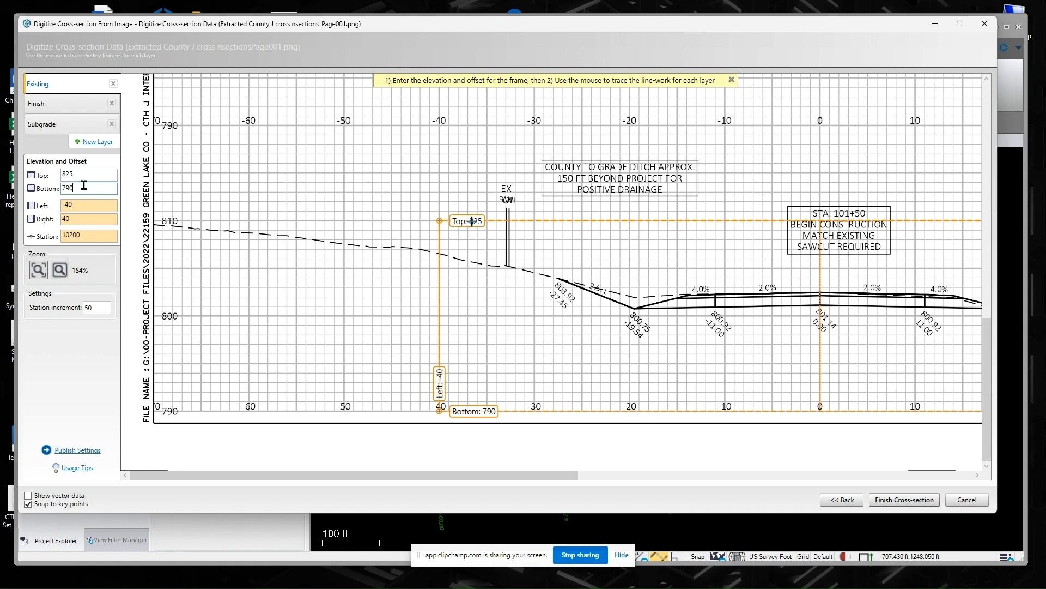
key("shift+Tab")
type("81")
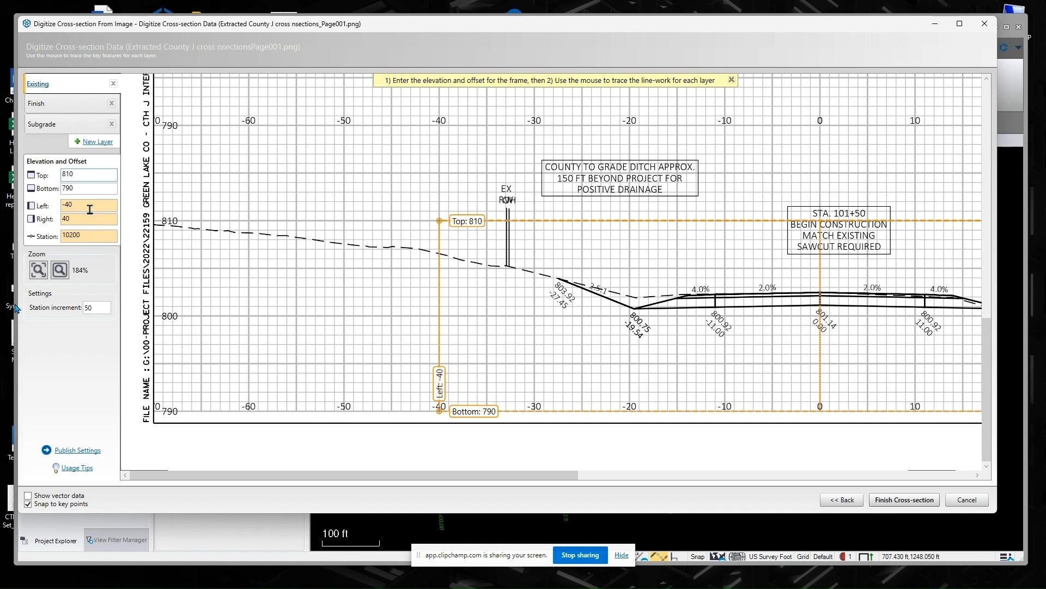
left_click(90, 190)
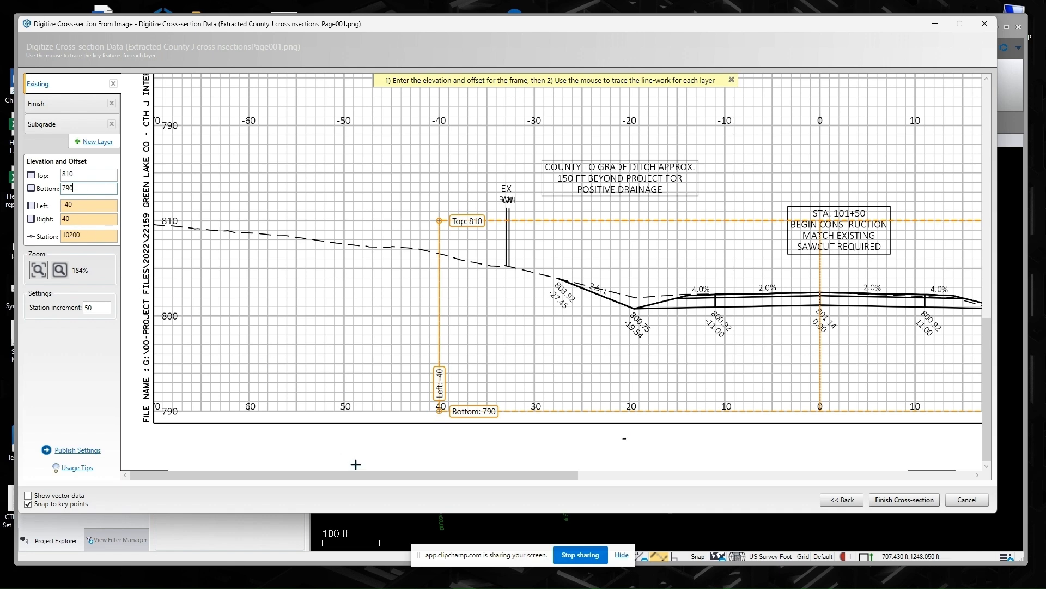
left_click_drag(355, 475, 752, 499)
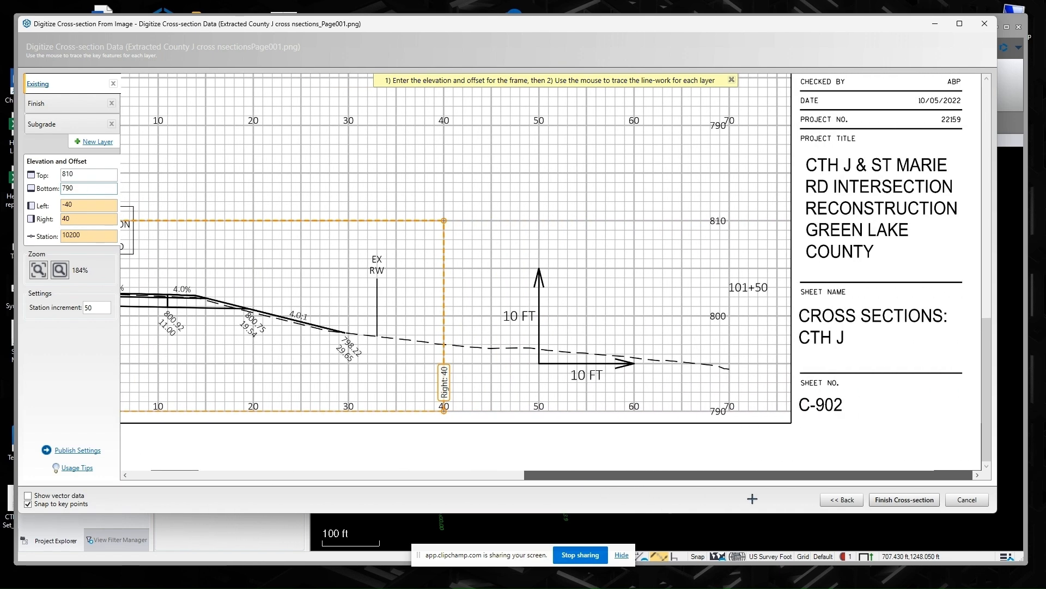
- Change the cross-section's station from 10200 to 10150
left_click(76, 238)
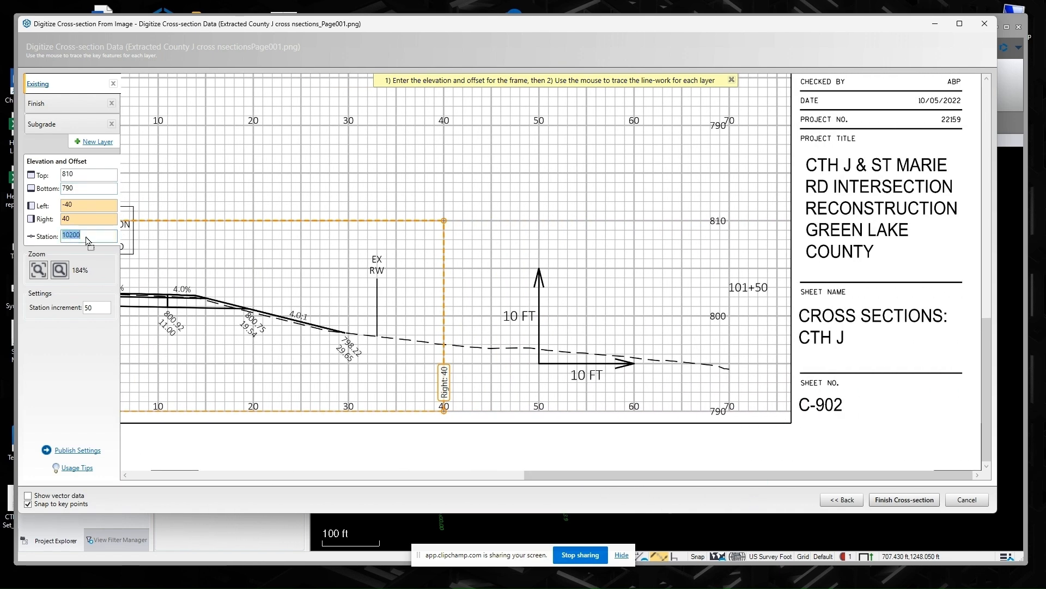
left_click_drag(109, 238, 53, 241)
type("15")
left_click(96, 309)
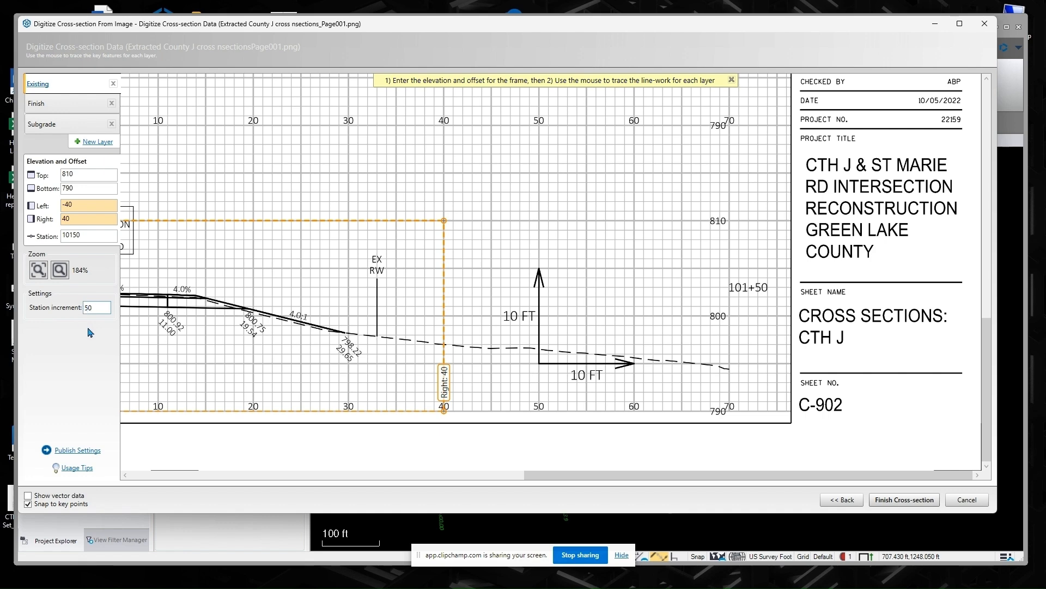
left_click_drag(617, 475, 342, 475)
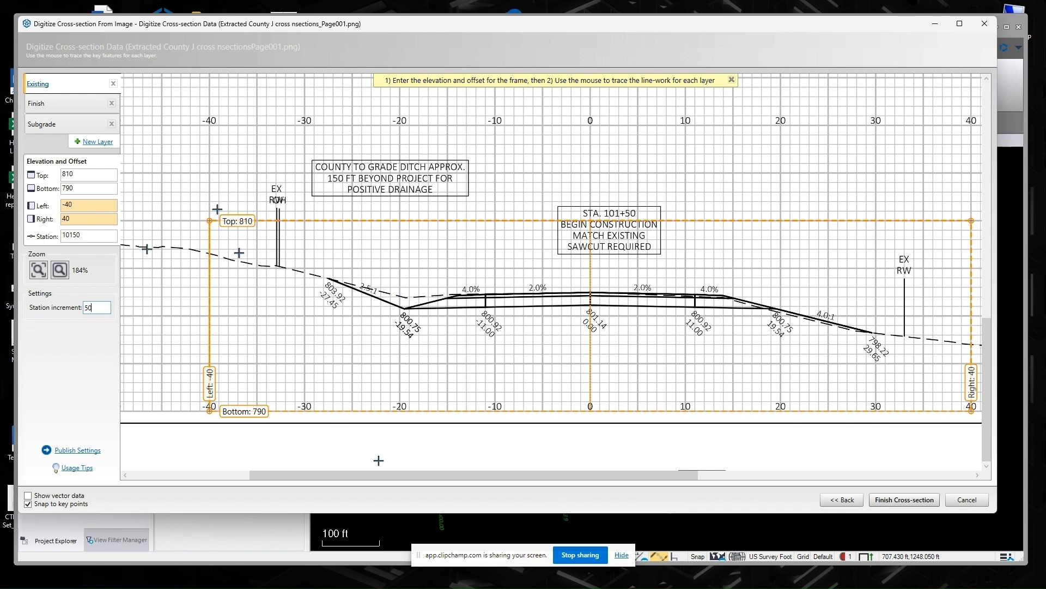
- Confirm publishing to County J in US Survey Foot with the .EXISTING/.DESIGN/.SUBGRADE XS layer mappings
left_click(77, 456)
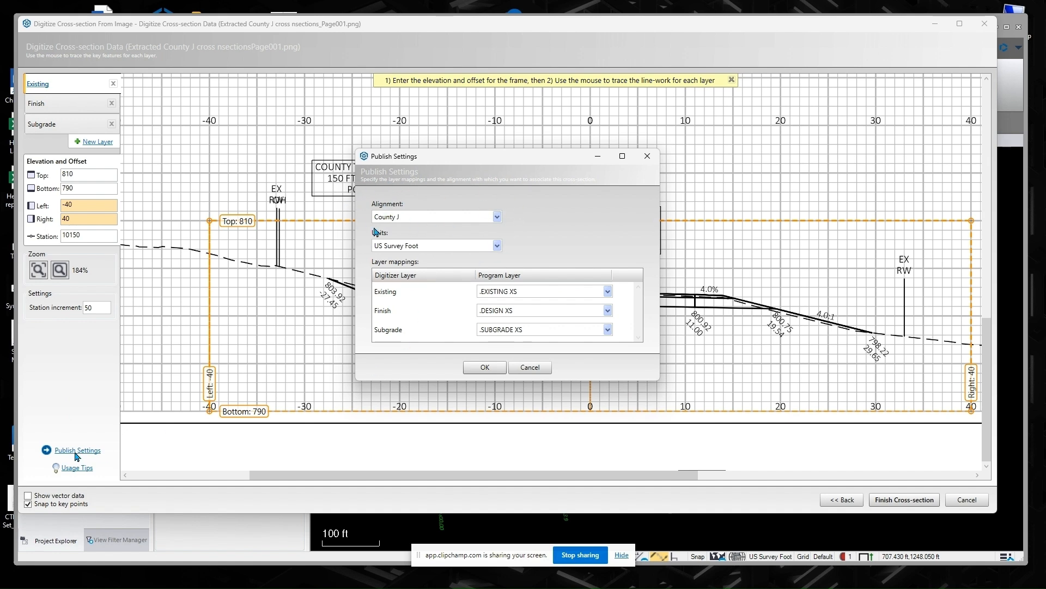
left_click(497, 218)
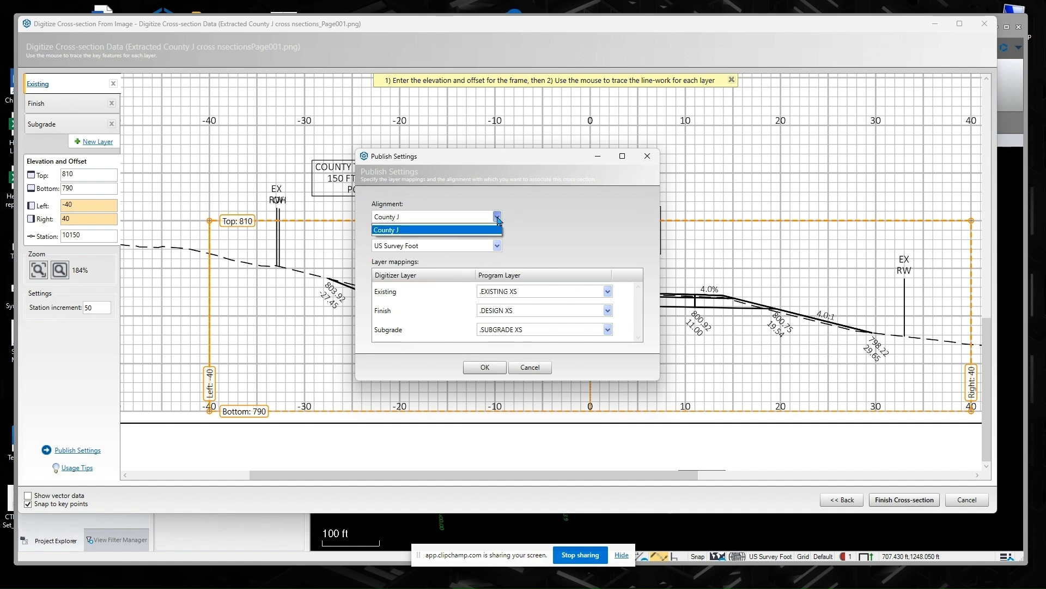
left_click(498, 218)
left_click(497, 246)
left_click(498, 246)
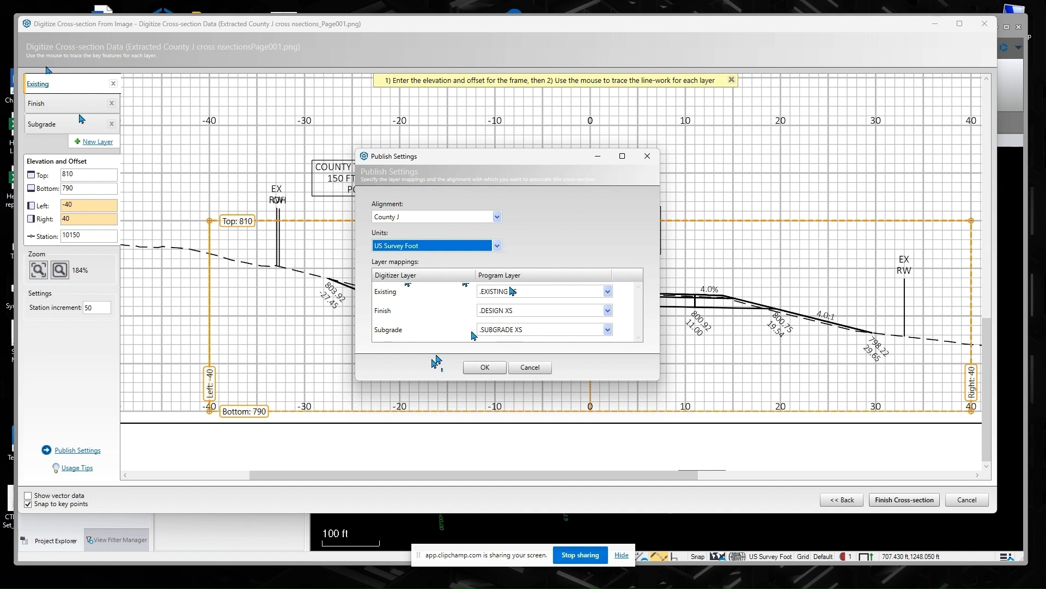
left_click(475, 363)
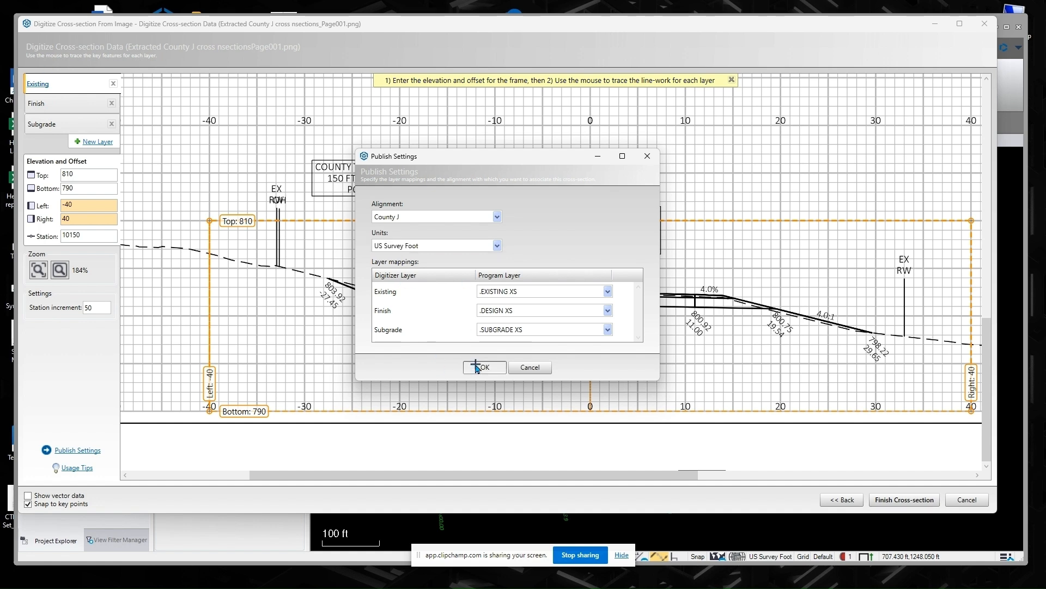
left_click(70, 468)
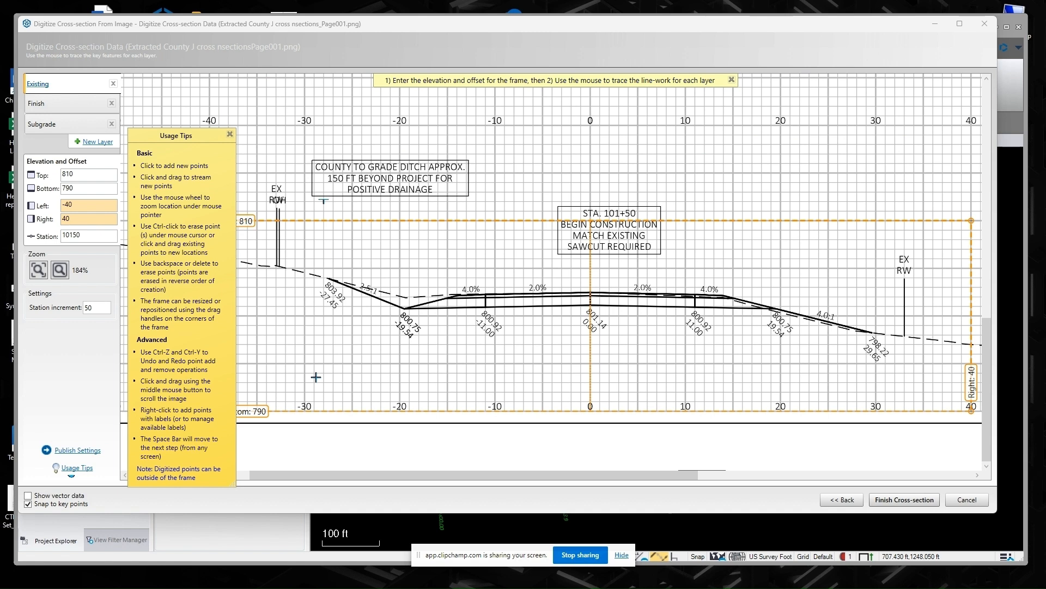
left_click(230, 134)
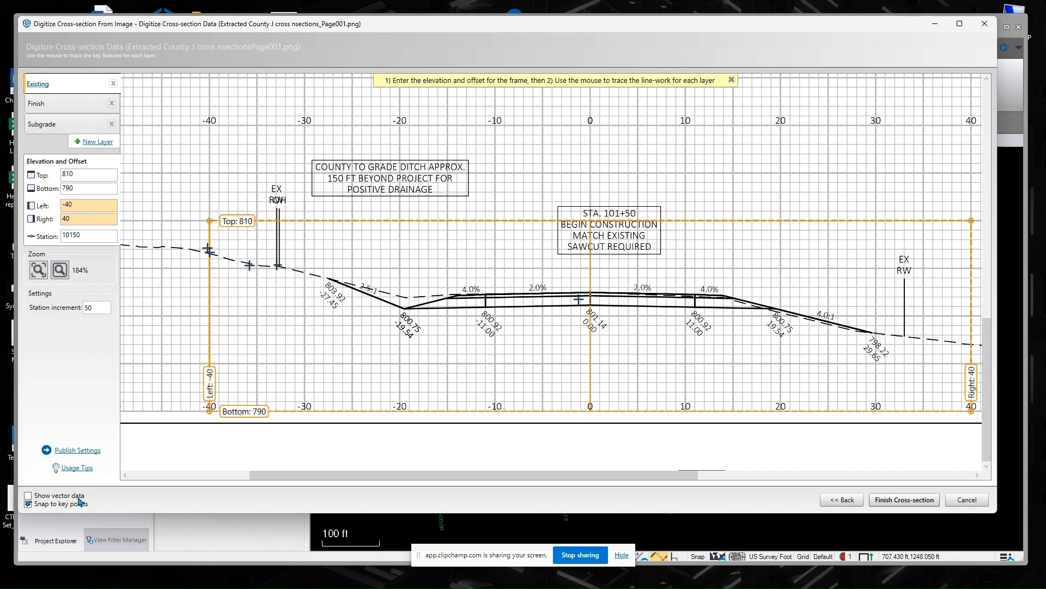
- Show vector data and trace the dashed existing ground line into the Existing layer
left_click(27, 494)
left_click(240, 262)
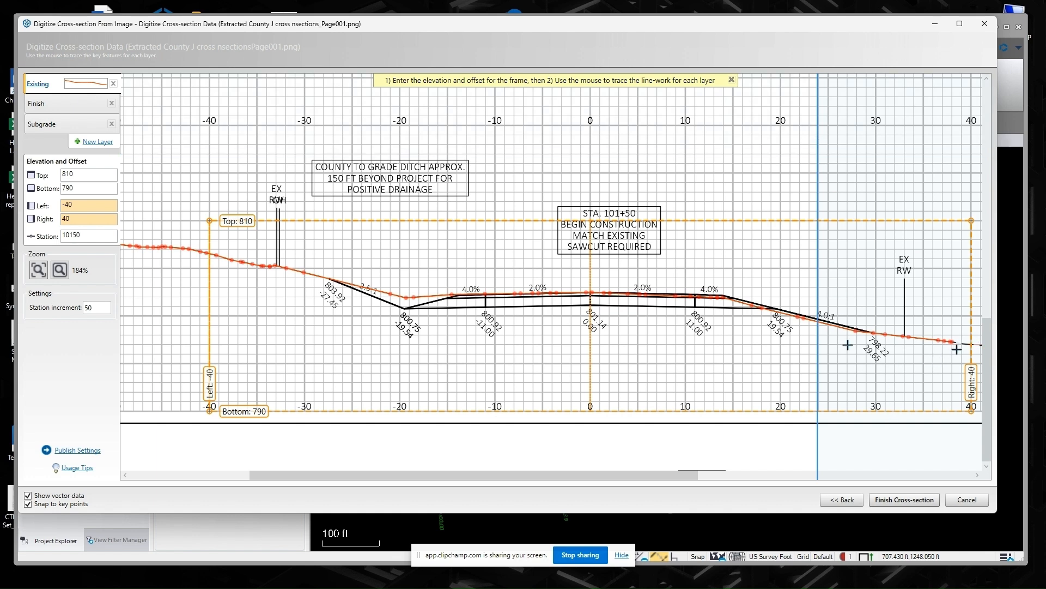
scroll(964, 343, "right", 5)
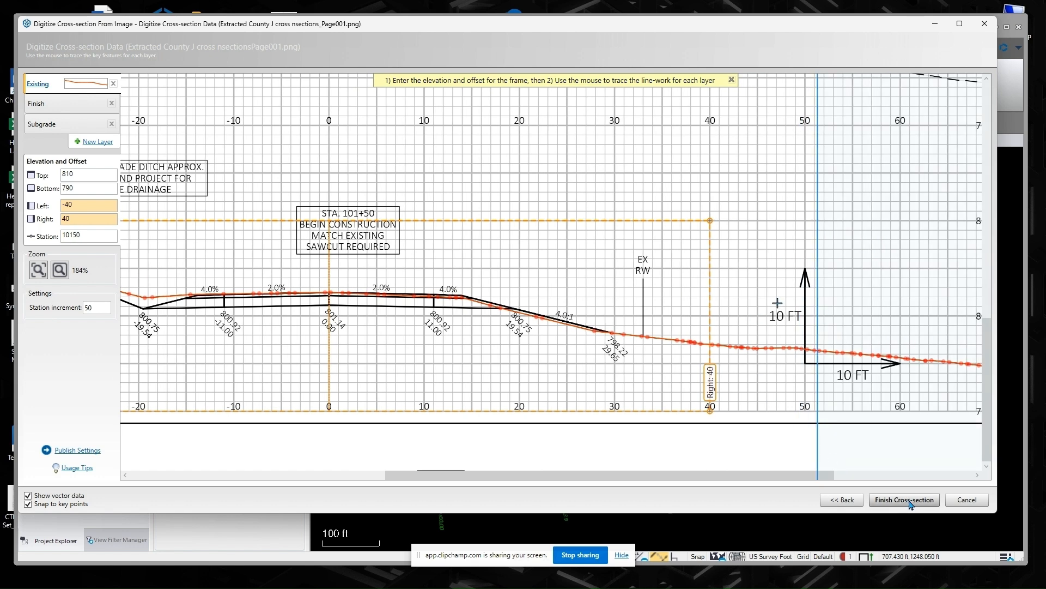
left_click(45, 106)
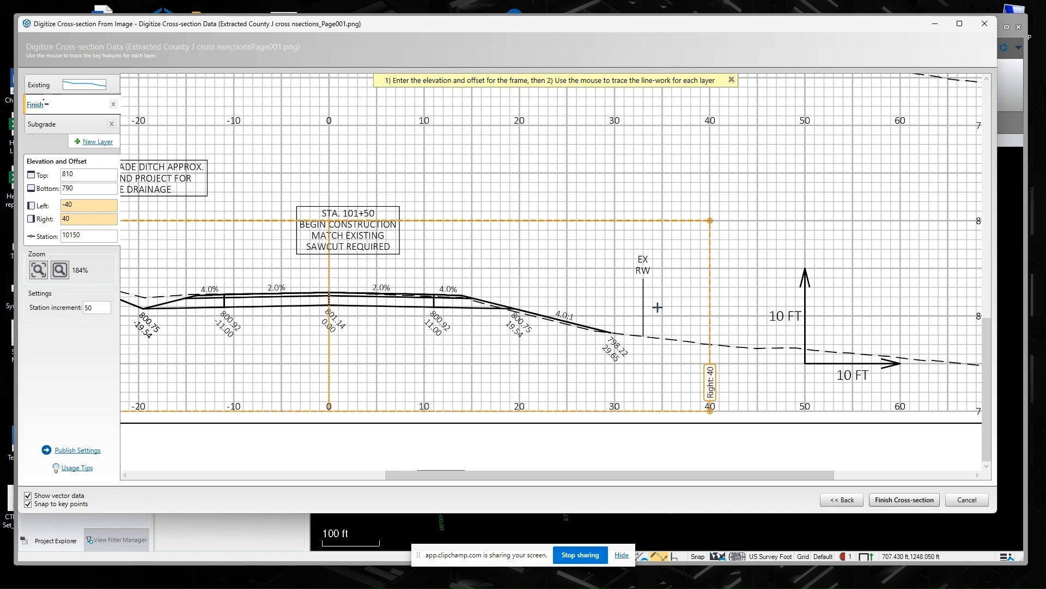
- Trace the finished grade line from vector data into the Finish layer
scroll(737, 332, "down", 2)
scroll(372, 323, "up", 3)
left_click(264, 349)
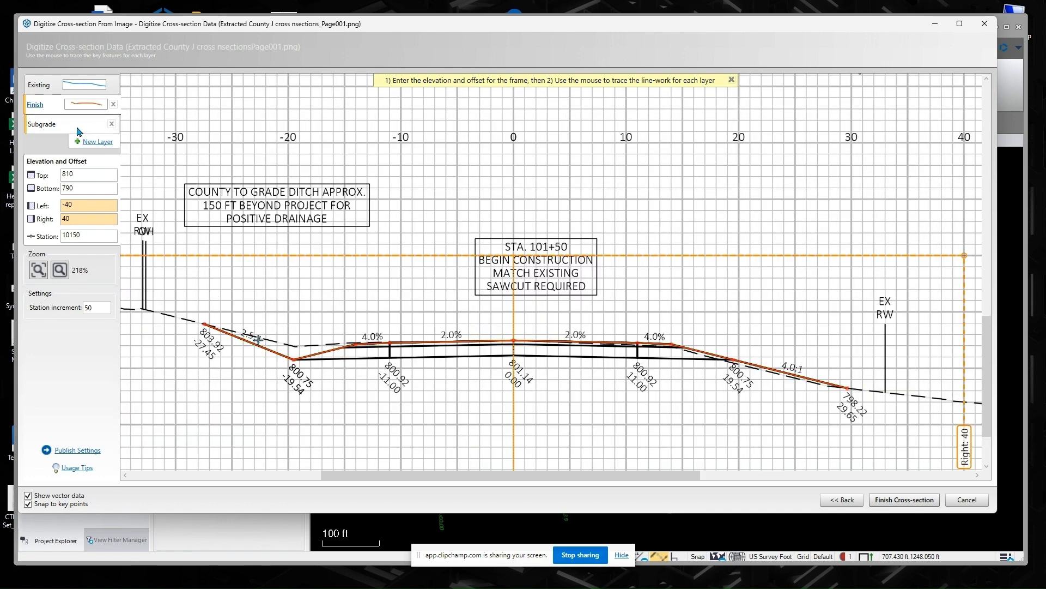
- Trace Subgrade through vertices 800.75, 800.92, 801.14, 800.92 and 800.75
left_click(58, 124)
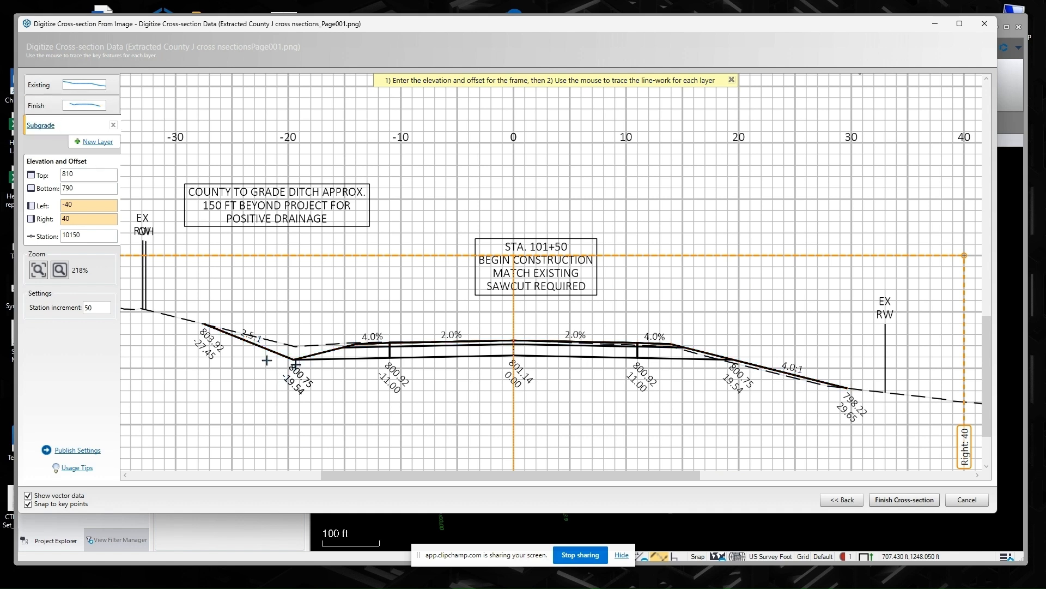
left_click(333, 359)
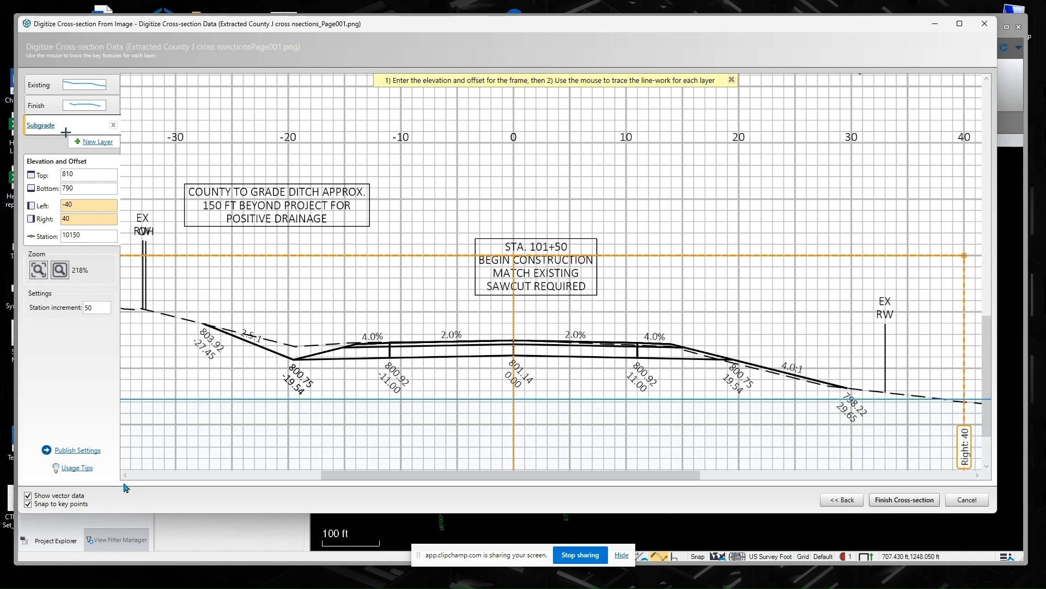
left_click(28, 495)
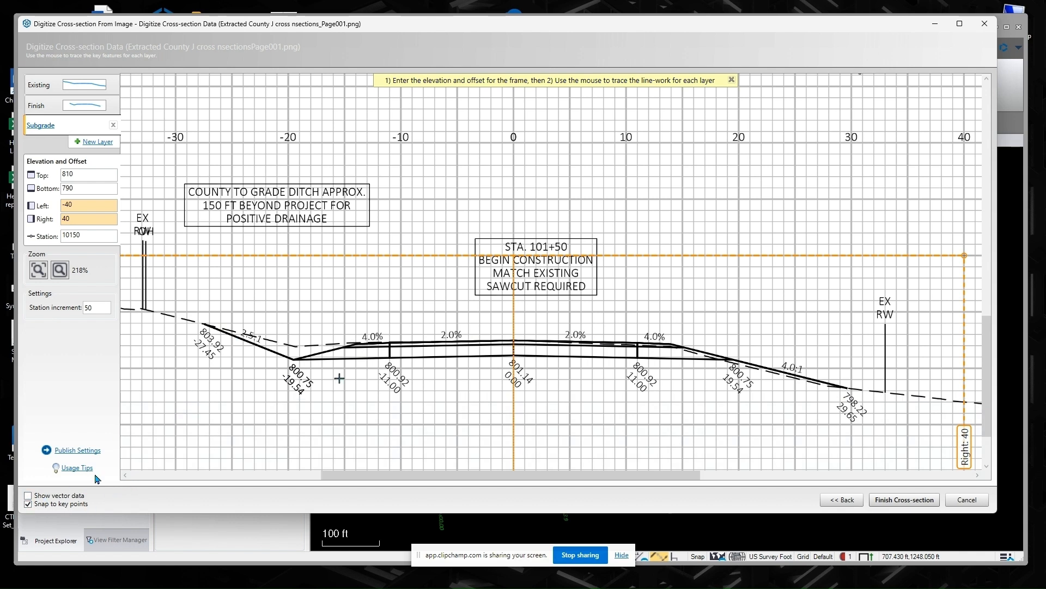
scroll(306, 359, "up", 5)
left_click(268, 361)
left_click(544, 356)
scroll(282, 338, "down", 2)
scroll(283, 337, "down", 4)
scroll(493, 316, "up", 6)
left_click(497, 300)
scroll(498, 300, "down", 6)
scroll(586, 301, "up", 4)
left_click(571, 301)
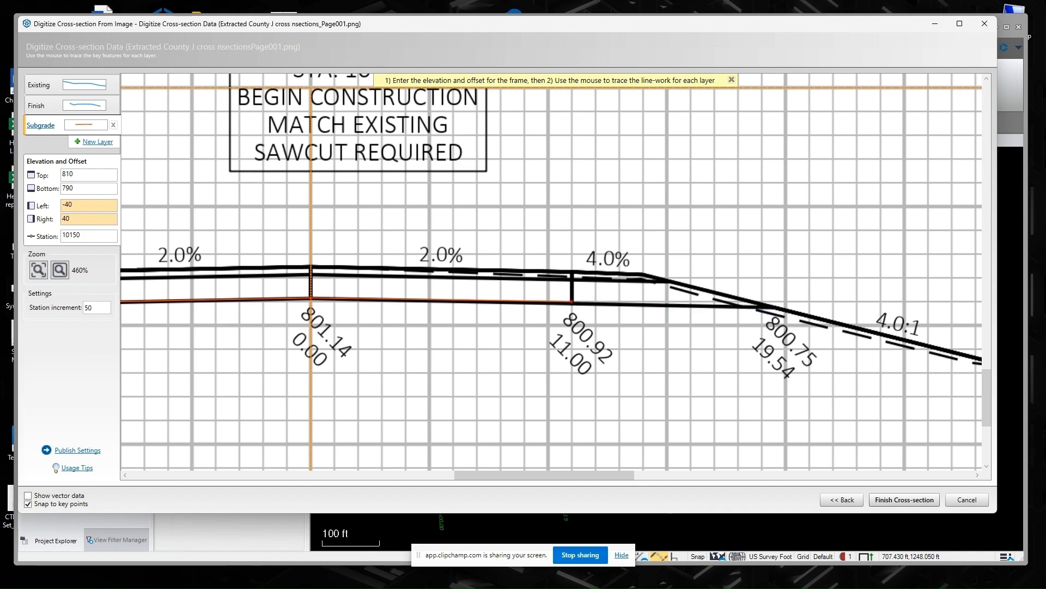
left_click(772, 308)
- Finish the 101+50 cross-section and reopen Page001 to frame another
scroll(561, 243, "down", 6)
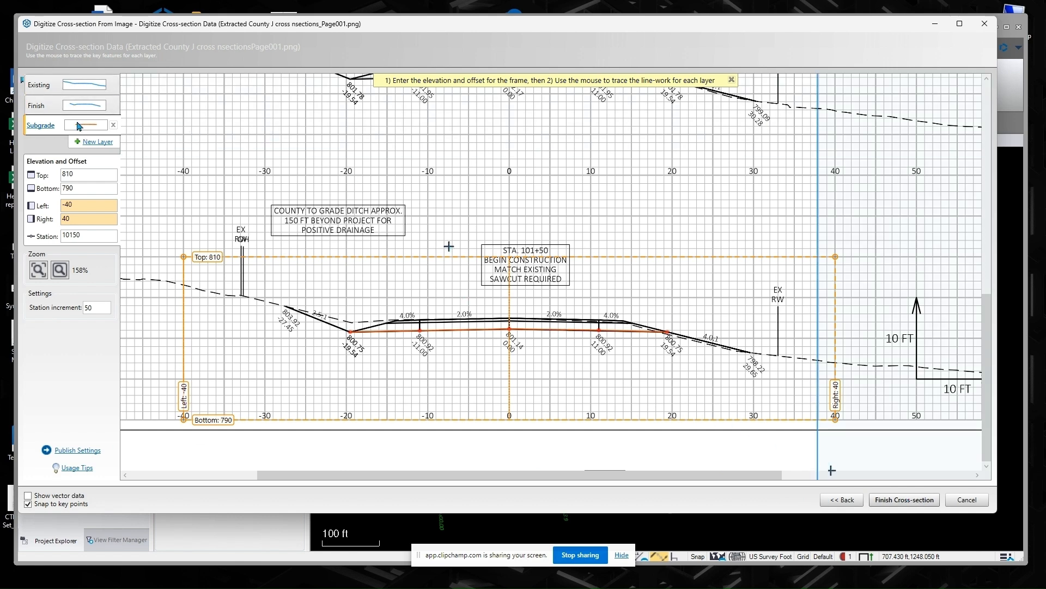
left_click(904, 499)
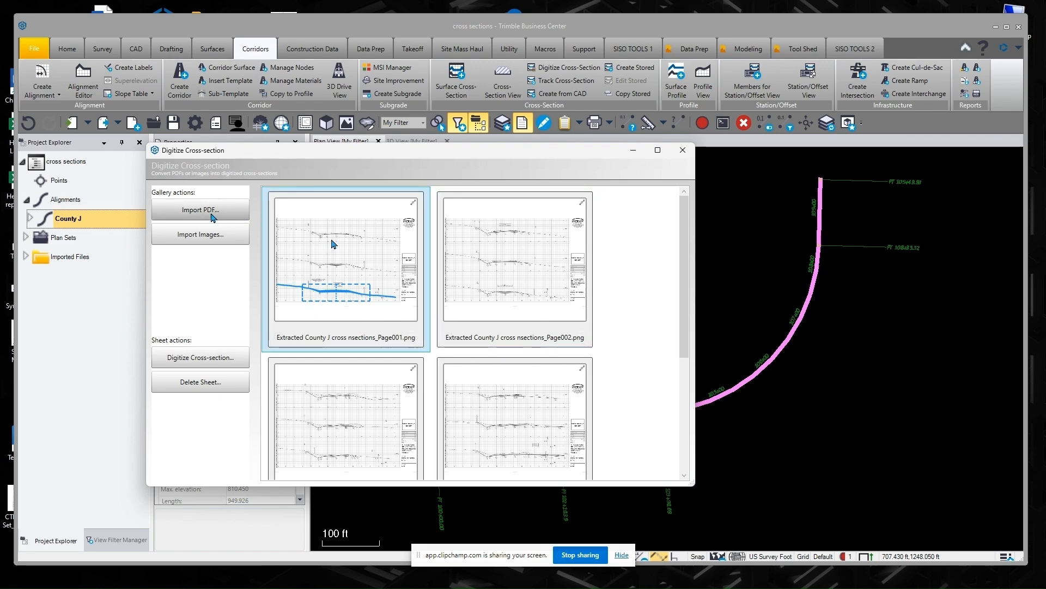
left_click(202, 357)
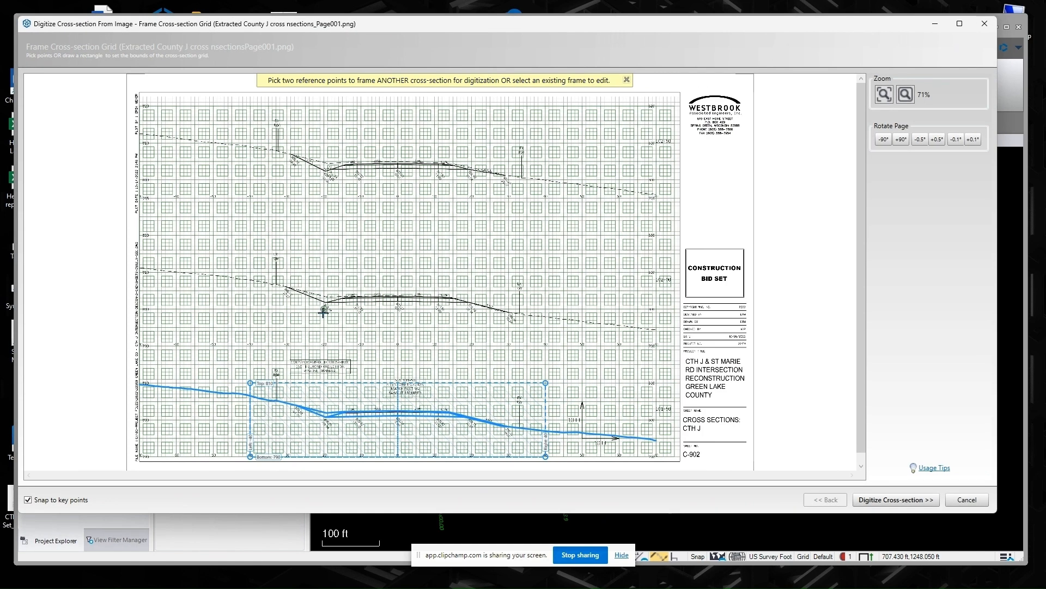
- Frame the next cross-section from -40/810 to 40/790 and display the Usage Tips
scroll(135, 301, "up", 4)
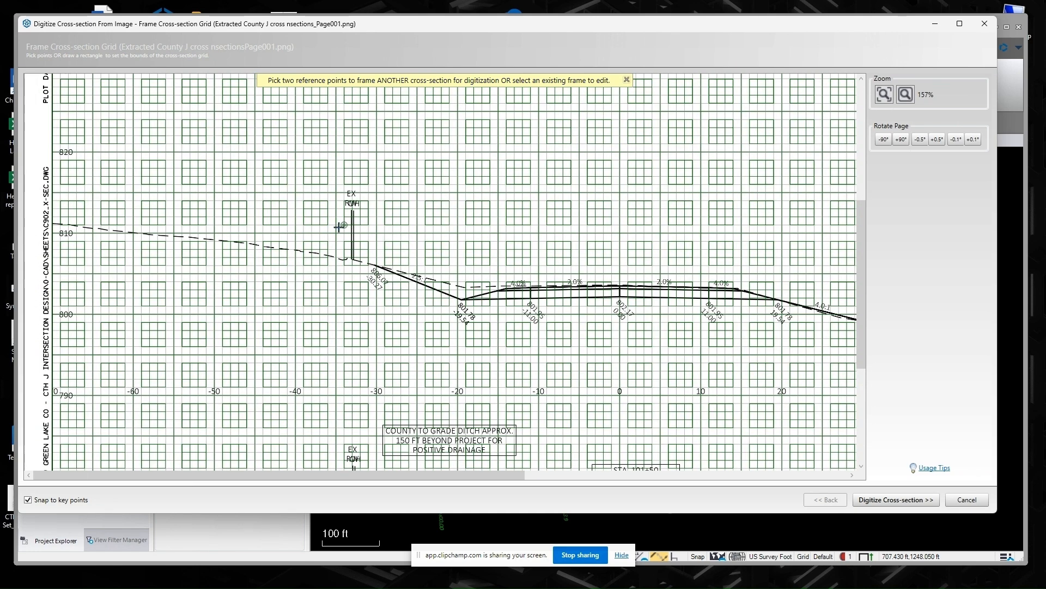
left_click(296, 233)
scroll(200, 287, "down", 1)
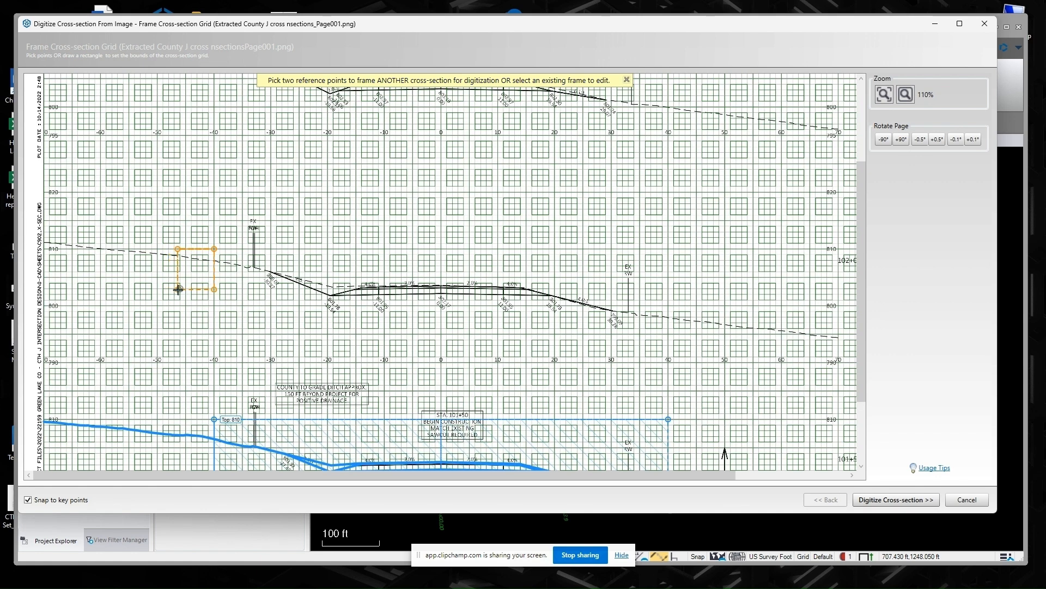
left_click(668, 363)
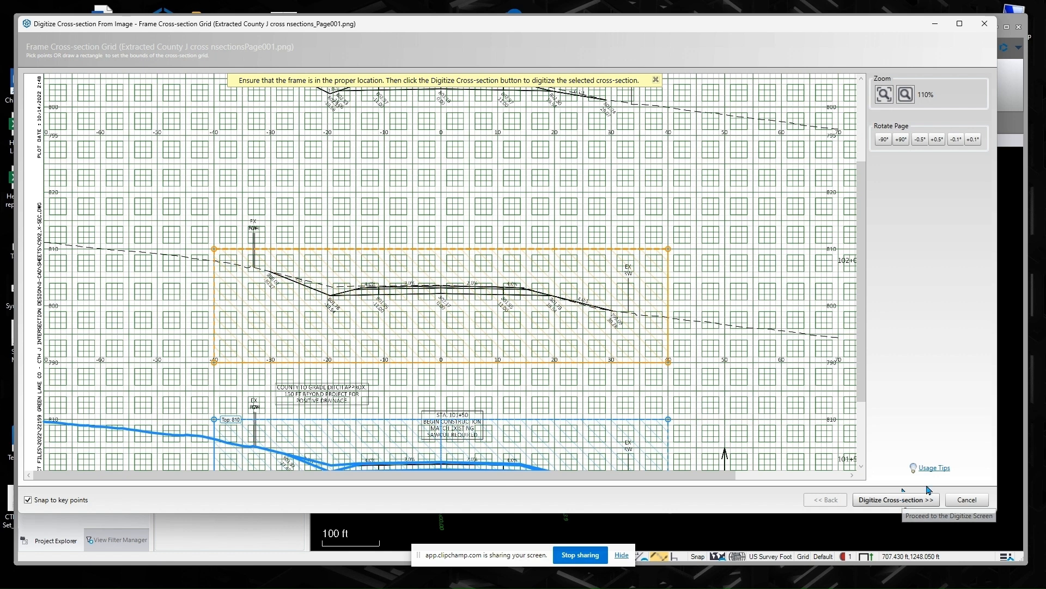
left_click(935, 469)
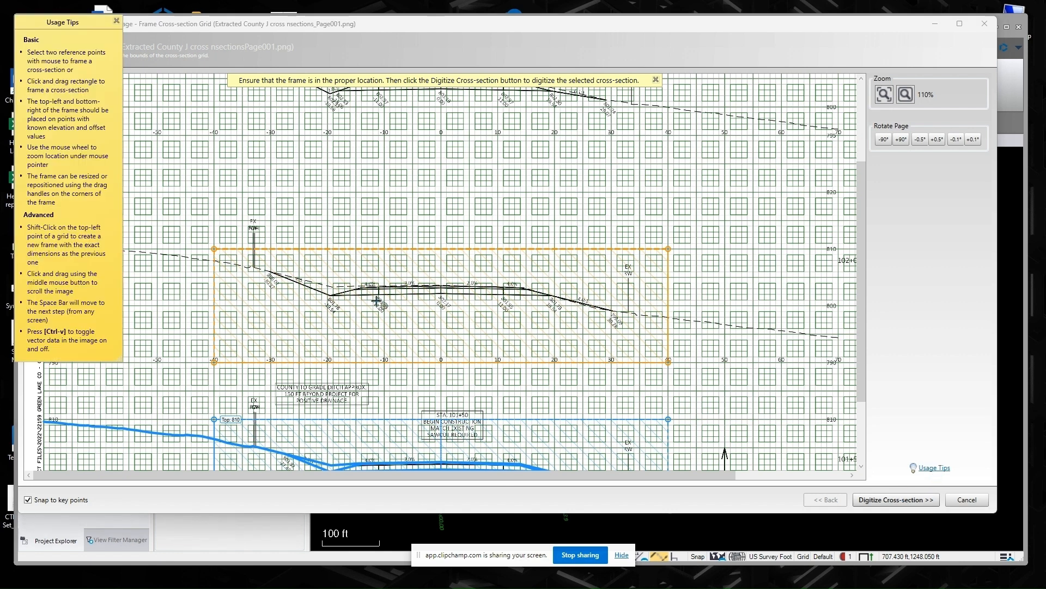
- Highlight the Shift-Click tip on reusing the previous frame size, then dismiss the tips
left_click_drag(28, 220, 106, 254)
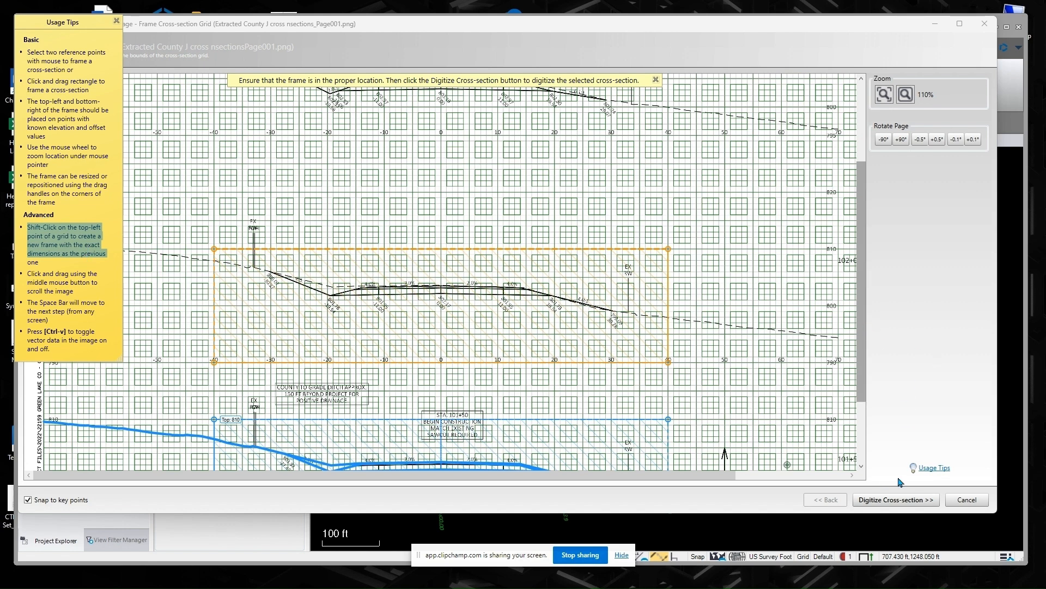
left_click(865, 327)
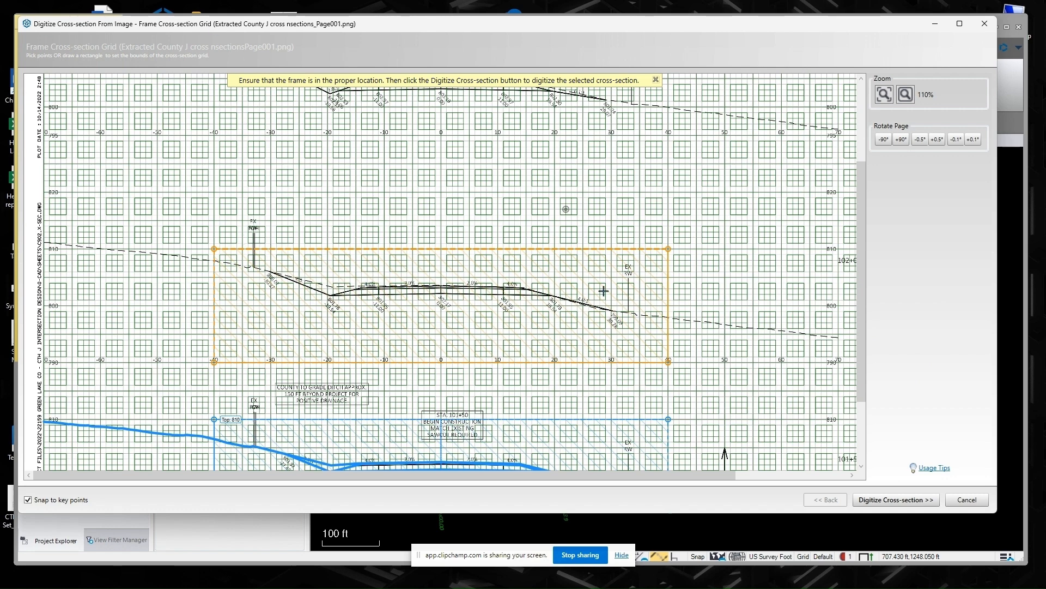
- Open station 10200 (Top 810, Bottom 790) for digitizing and show the vector data
left_click(920, 498)
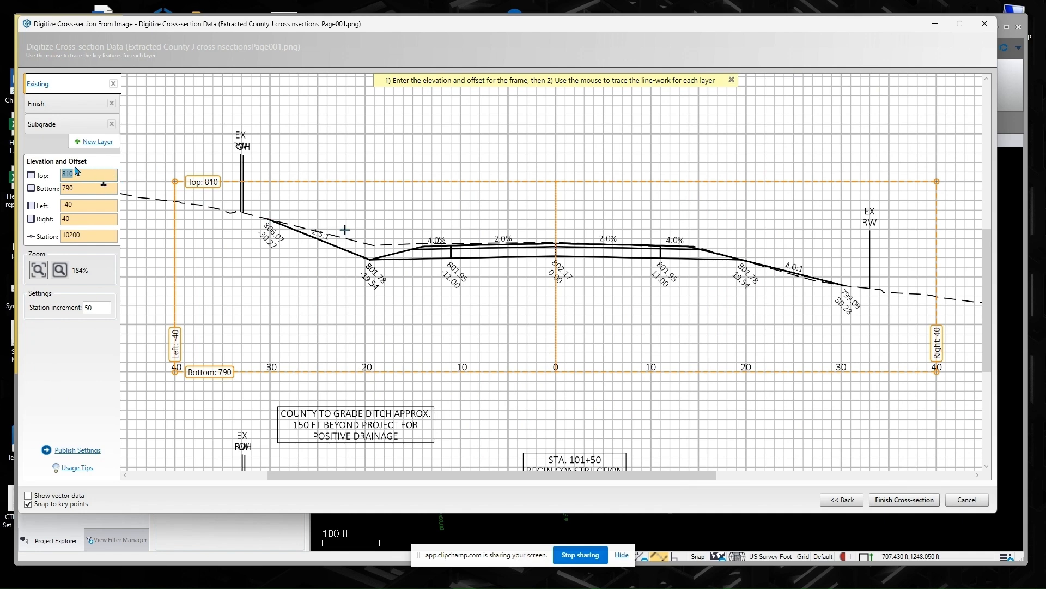
left_click_drag(298, 474, 160, 470)
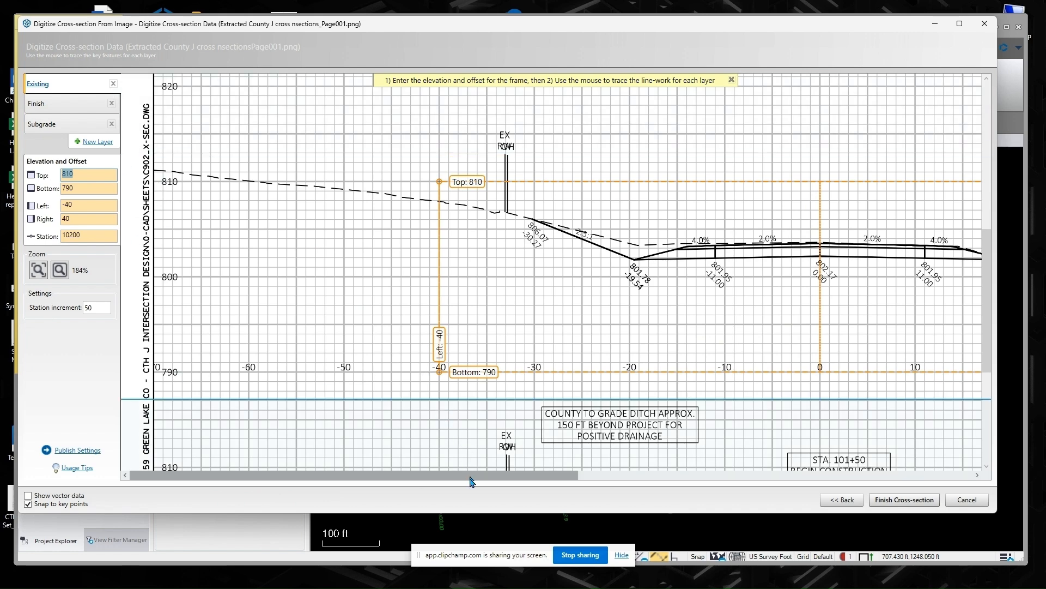
left_click_drag(479, 474, 741, 477)
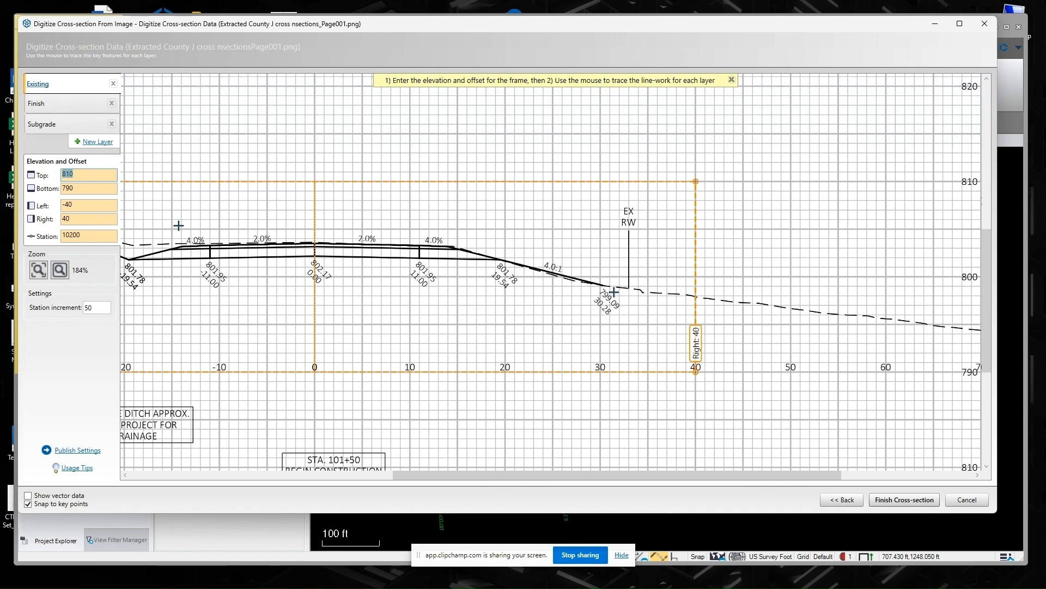
left_click(27, 495)
- Trace the existing ground line from its left part across to the right end
left_click_drag(355, 475, 218, 475)
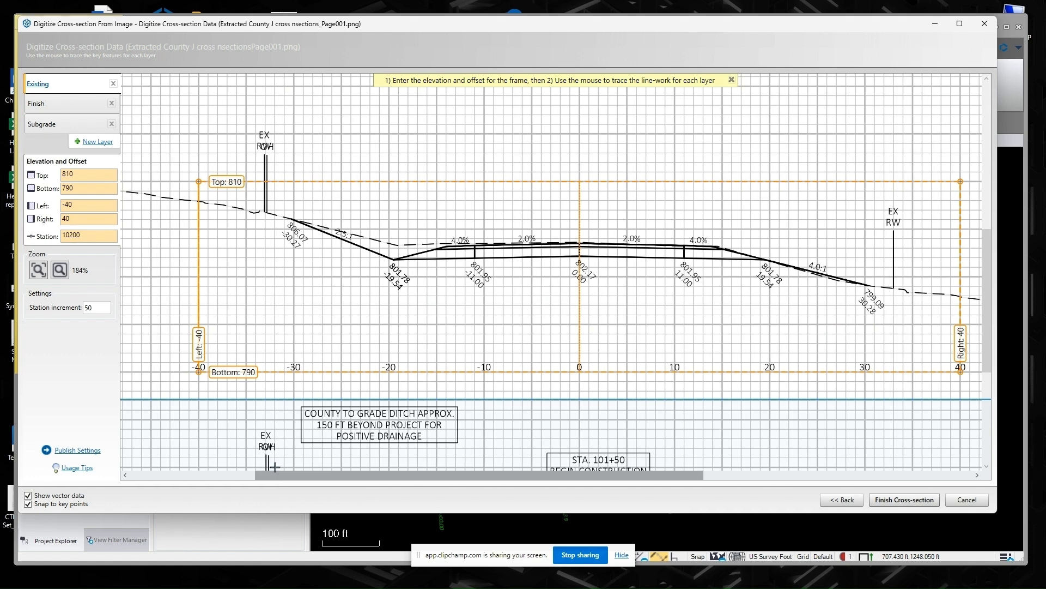
left_click(238, 208)
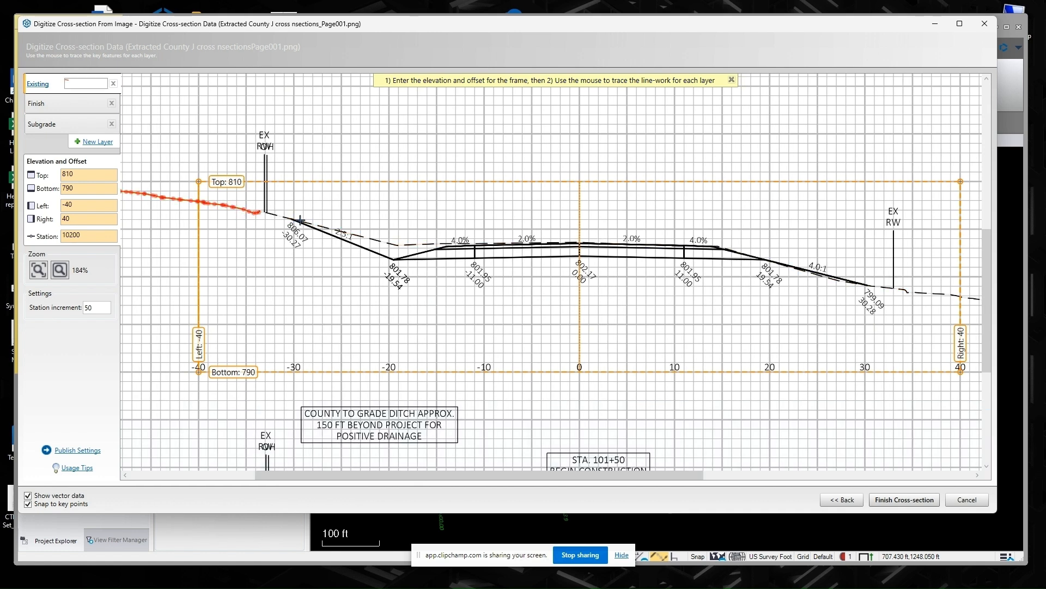
left_click(323, 226)
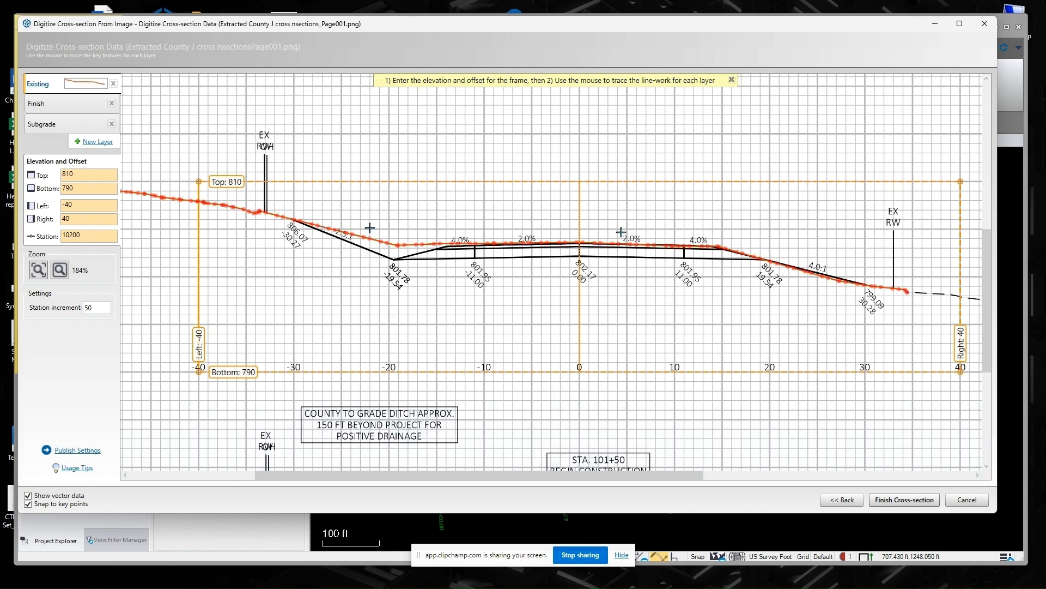
left_click(927, 293)
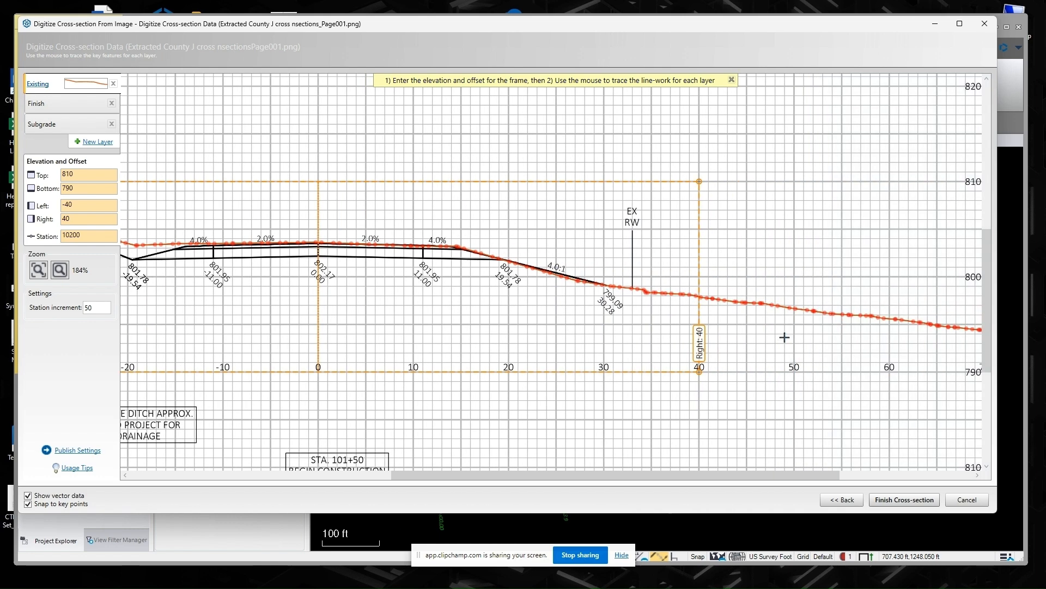
left_click(54, 102)
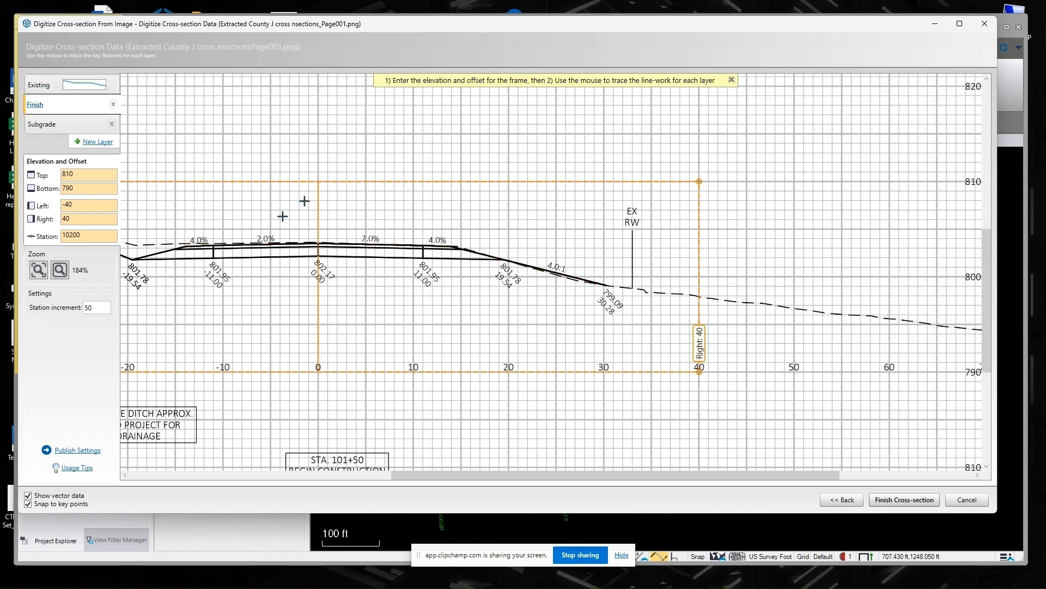
- Trace the finish grade along the road surface, then select the Subgrade layer
left_click(146, 256)
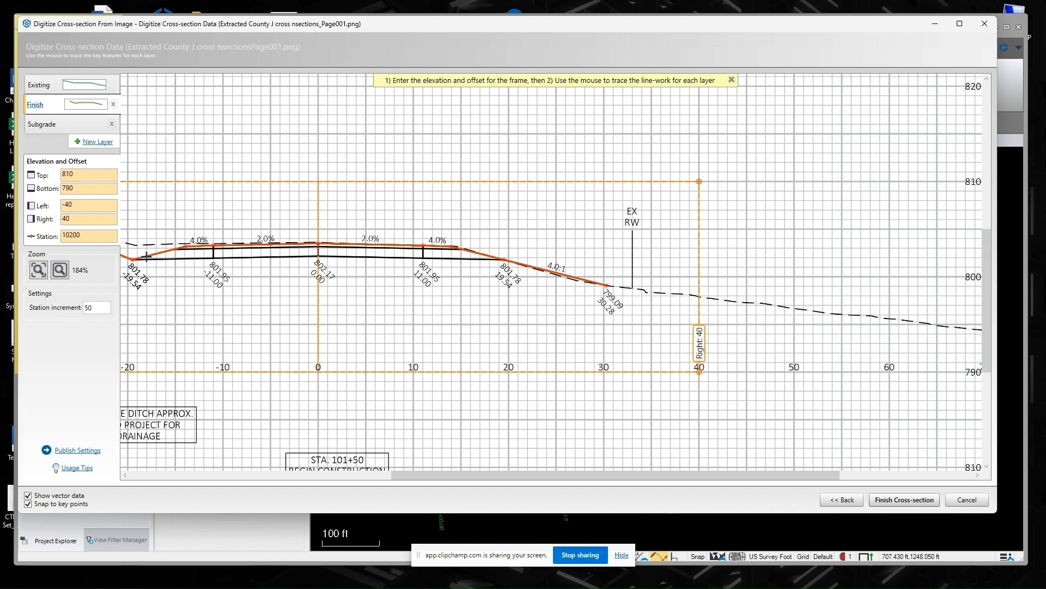
left_click(77, 130)
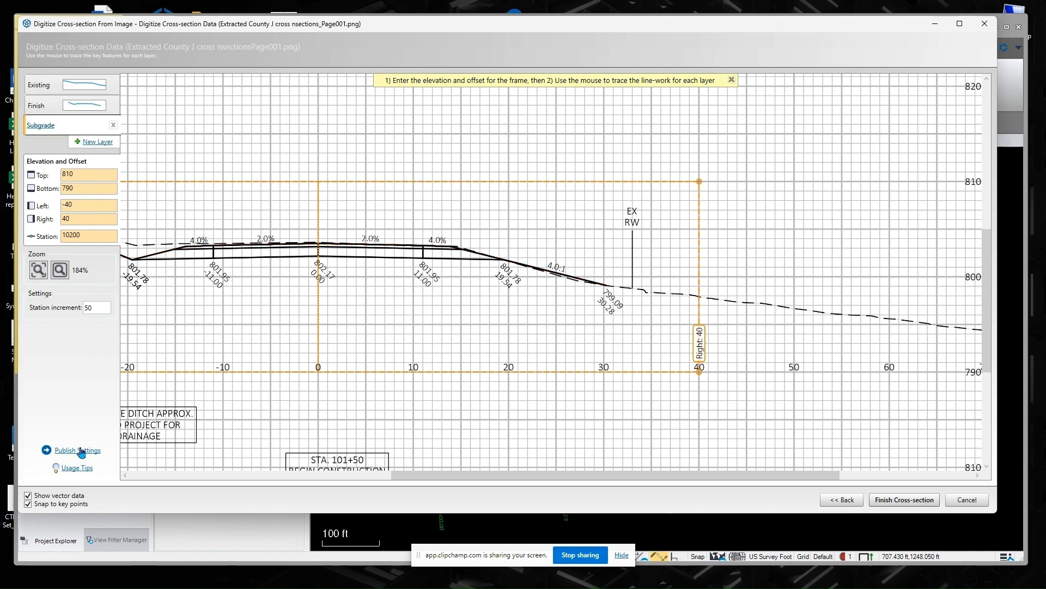
left_click(28, 496)
- Trace the subgrade from the left ditch through the 802.17, 801.95 and 801.78 vertices, then finish the section
left_click_drag(177, 330, 348, 375)
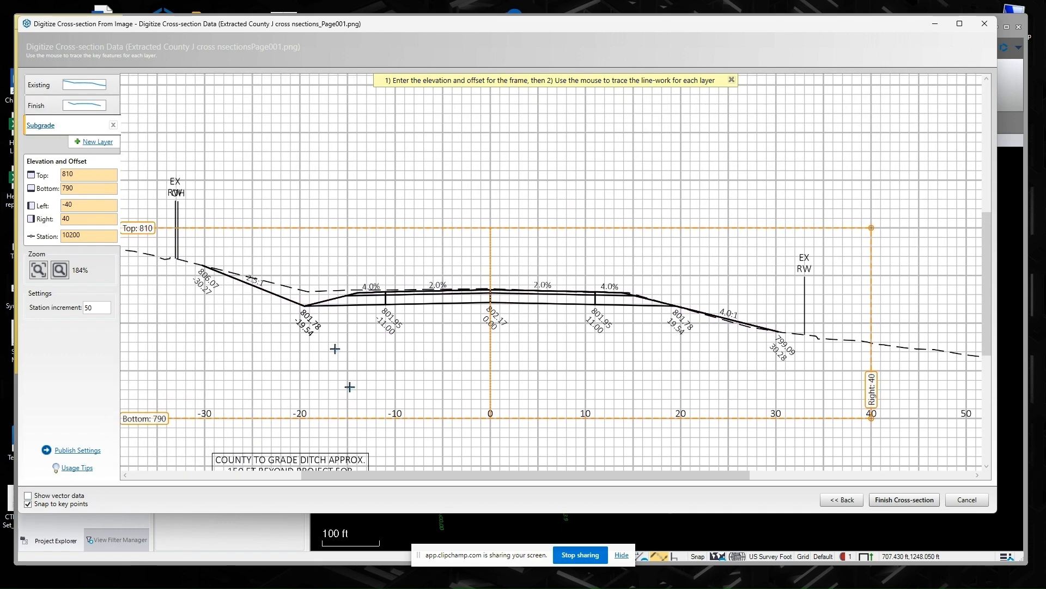
scroll(300, 316, "up", 5)
left_click(311, 275)
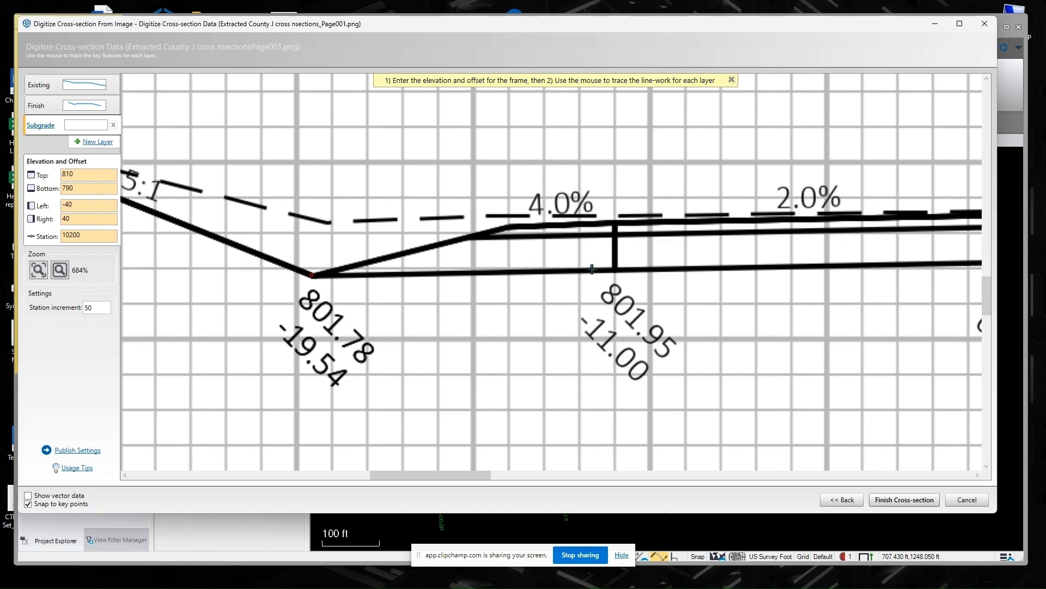
scroll(311, 275, "down", 5)
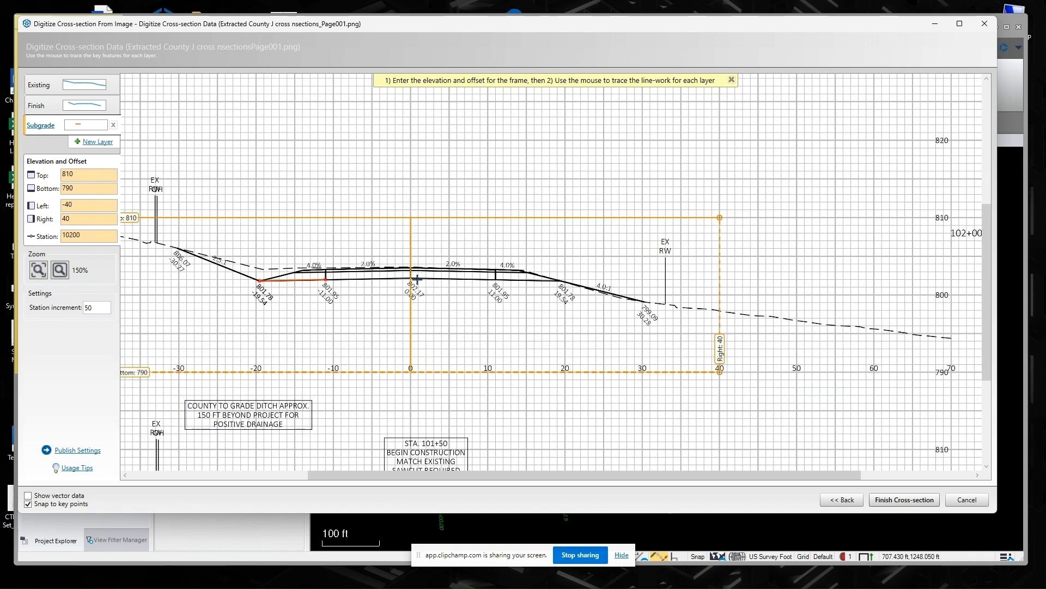
scroll(414, 276, "up", 5)
left_click(426, 281)
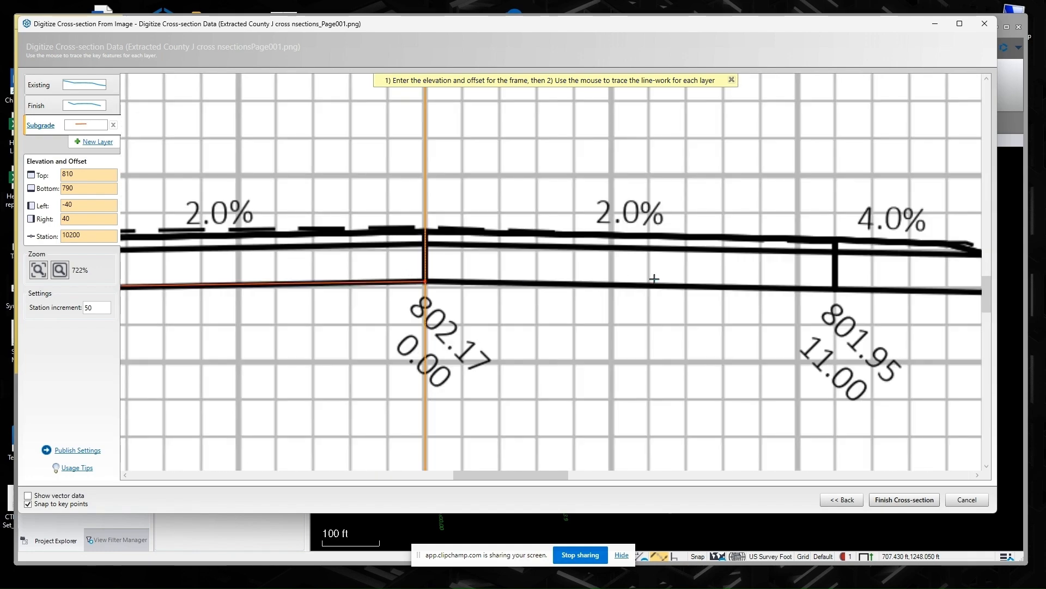
left_click(835, 287)
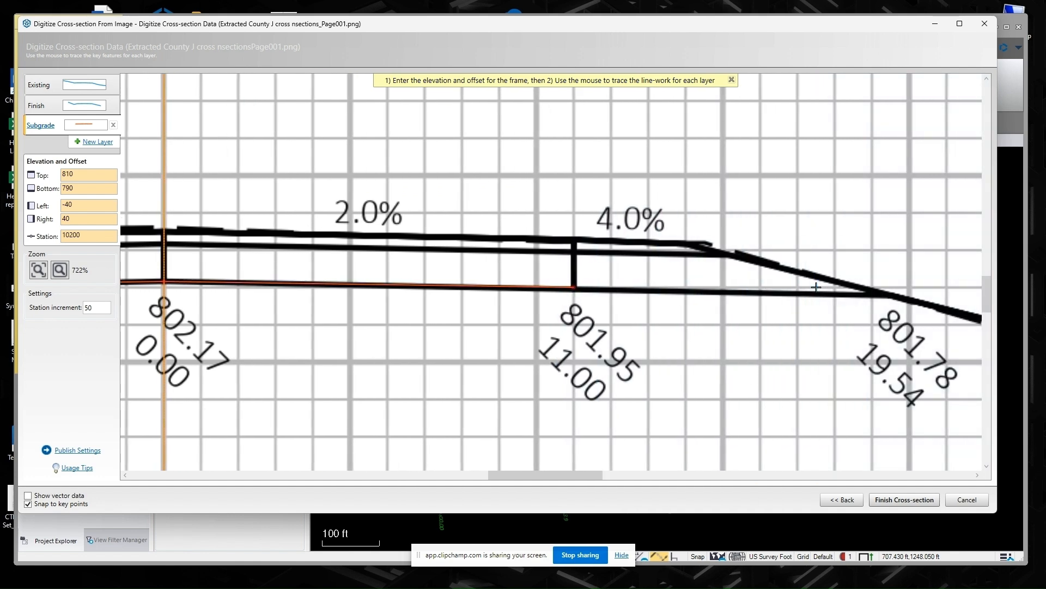
left_click(884, 296)
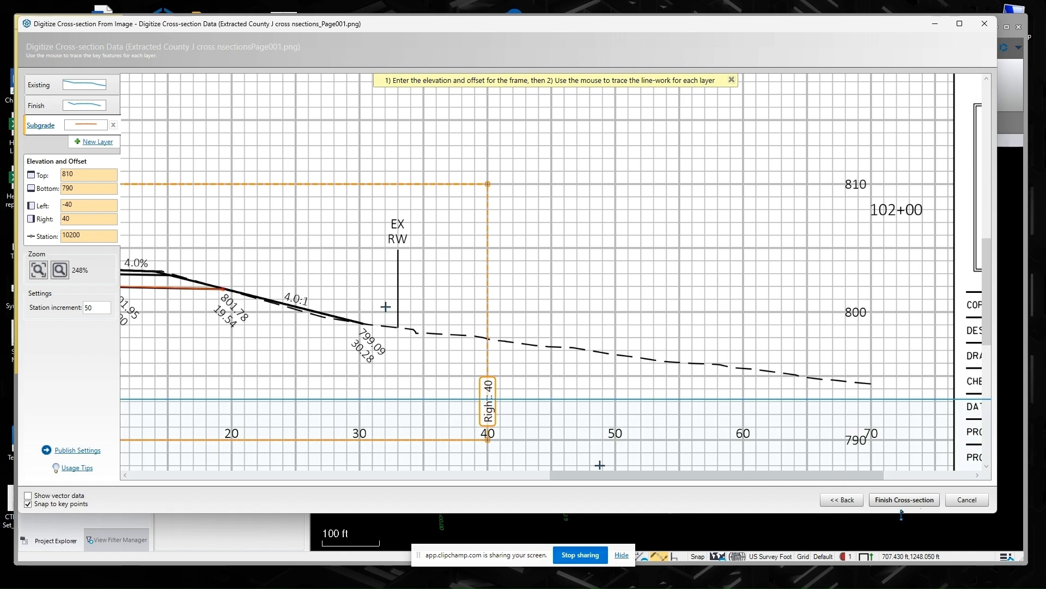
left_click(920, 502)
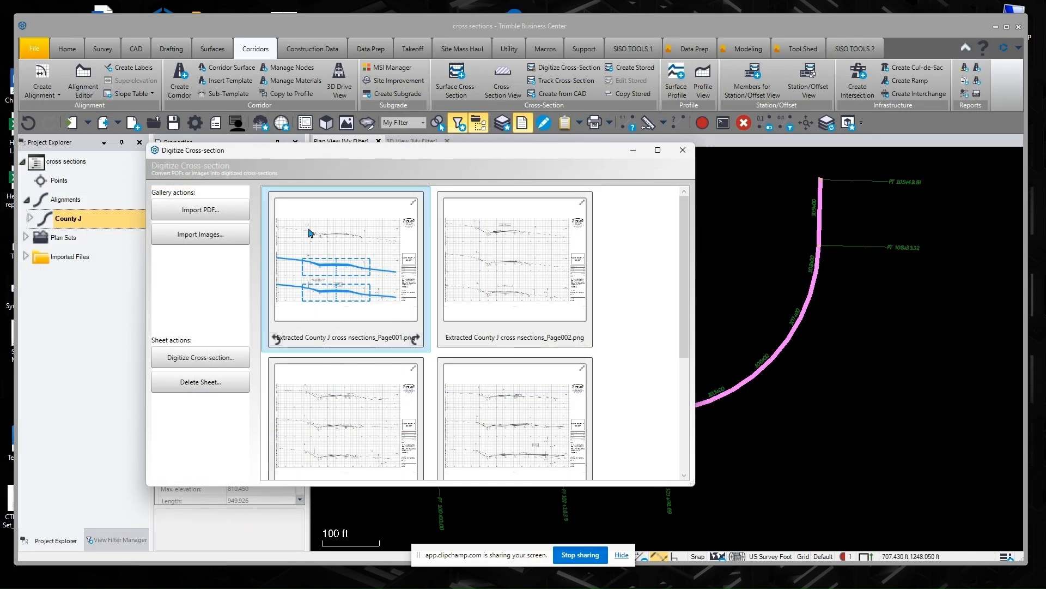
- Frame page 001's top cross-section as station 10250, offsets -40 to 40, elevations 790–810
left_click(215, 360)
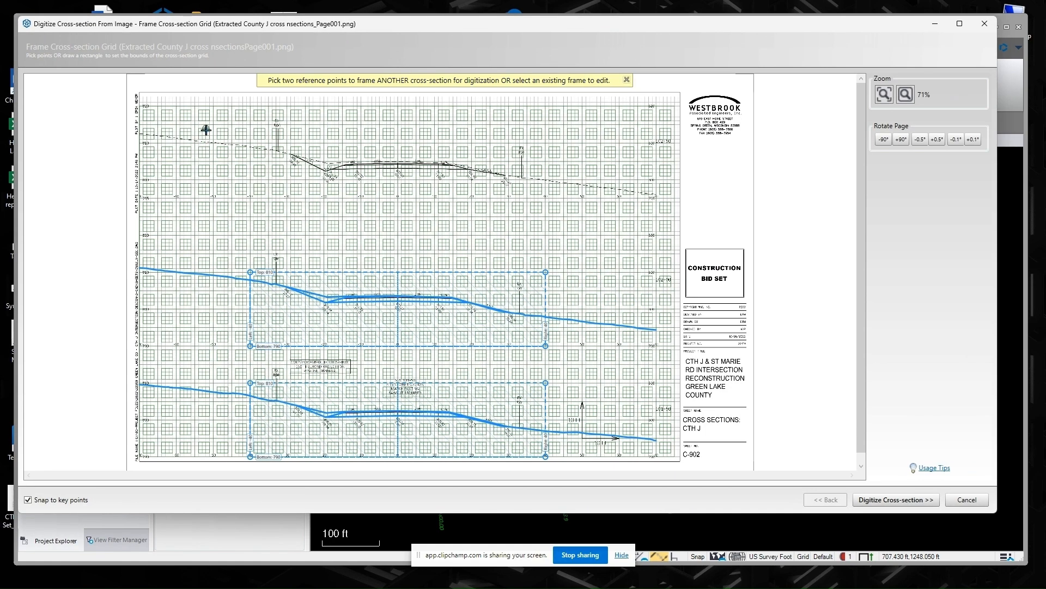
scroll(140, 143, "up", 5)
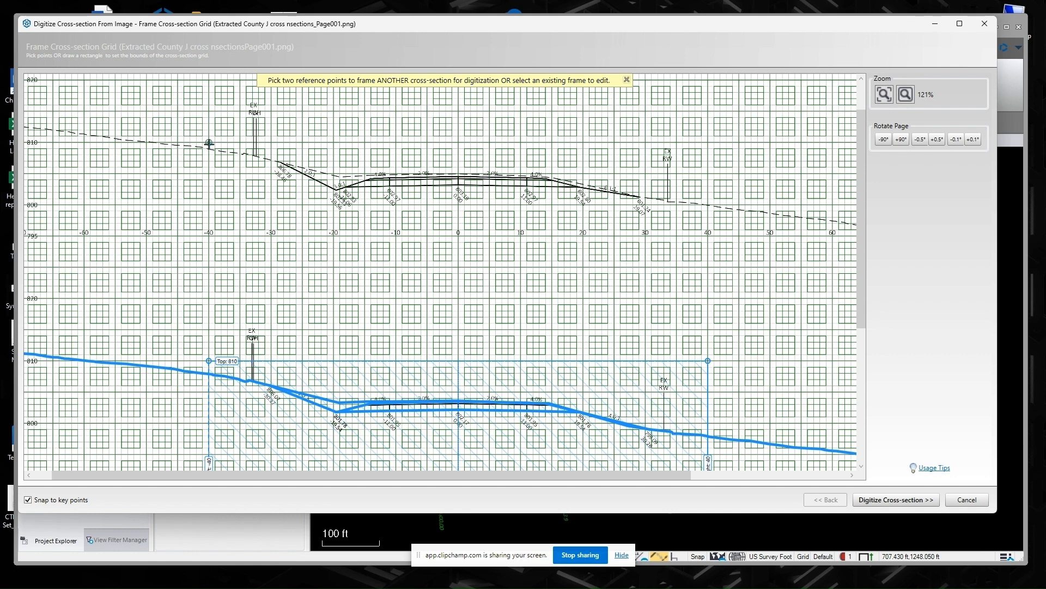
left_click(208, 142)
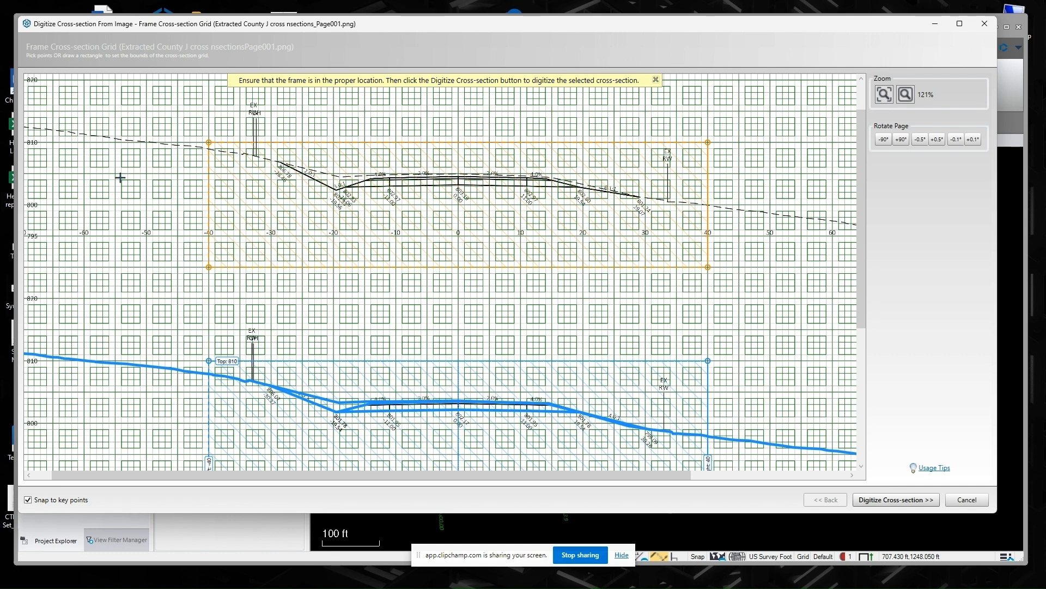
left_click(895, 500)
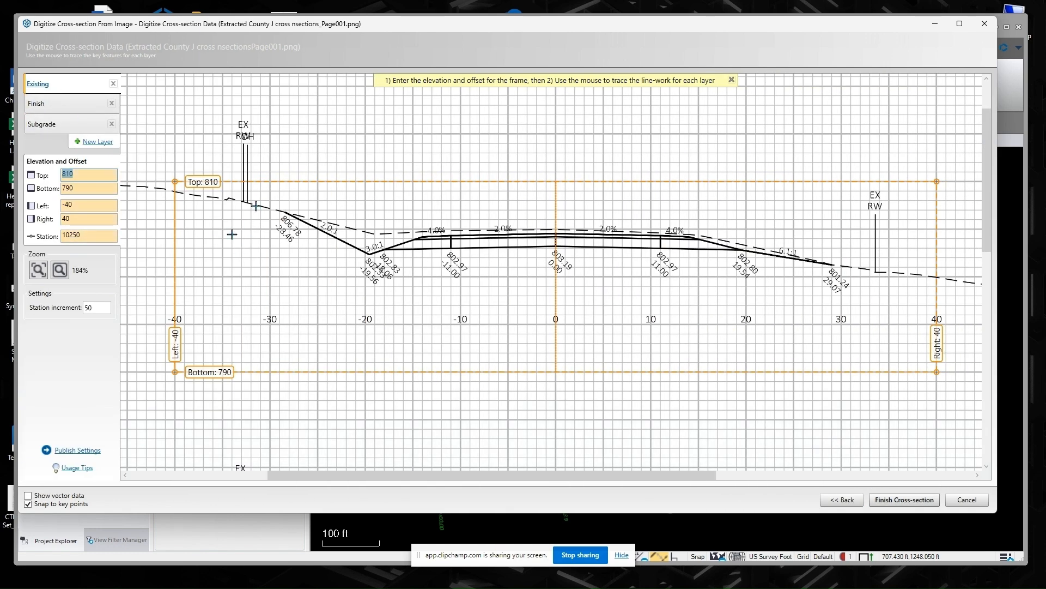
- Trace station 10250's existing ground line from the left across the section
left_click(28, 494)
left_click(218, 199)
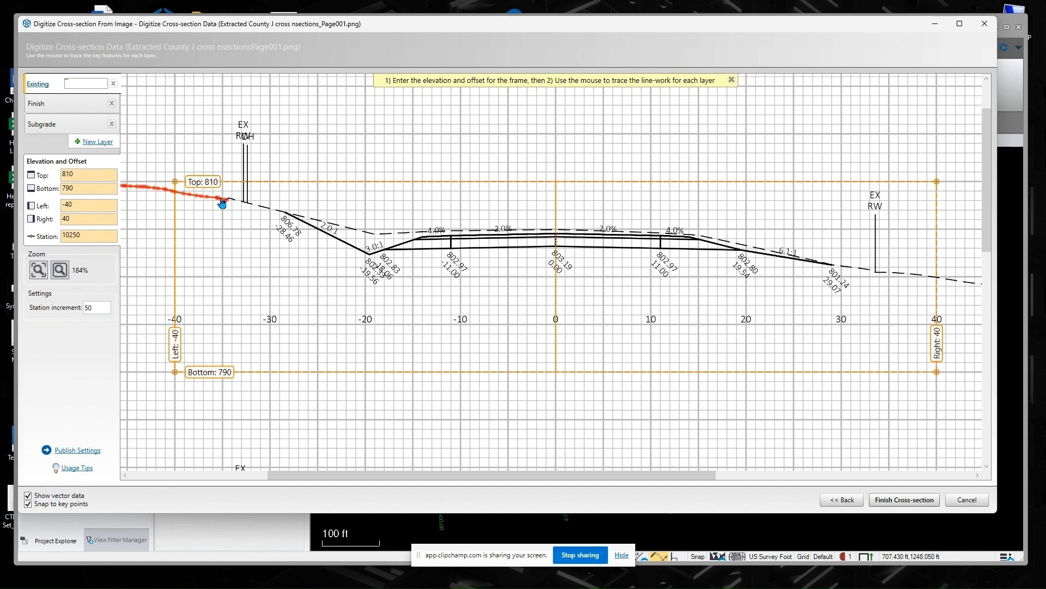
left_click(233, 199)
- Trace the Finish layer along the 2:1 side slope and across to the right
left_click(59, 96)
left_click(324, 232)
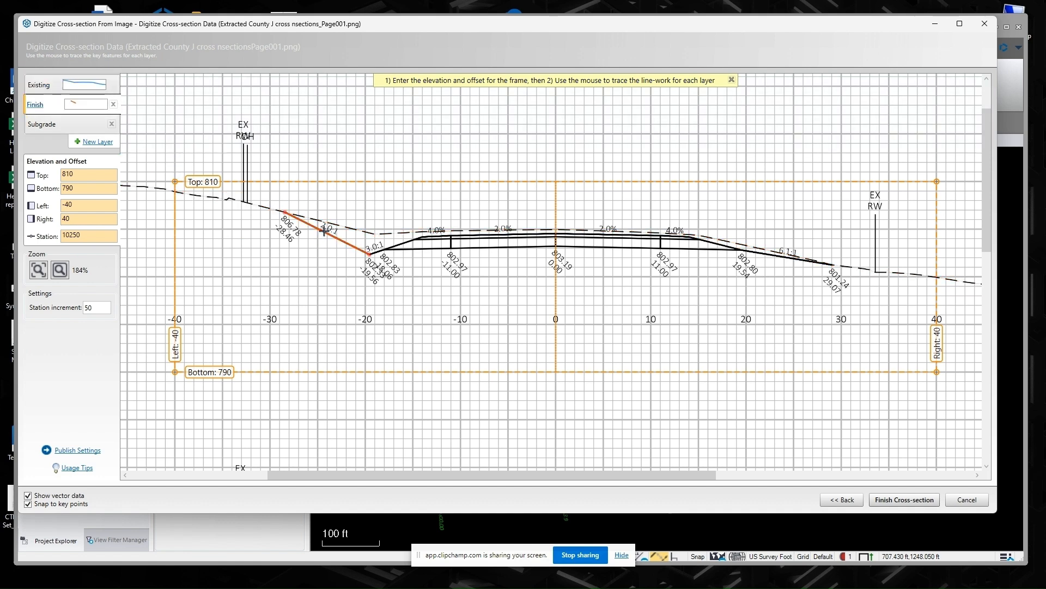
left_click(401, 244)
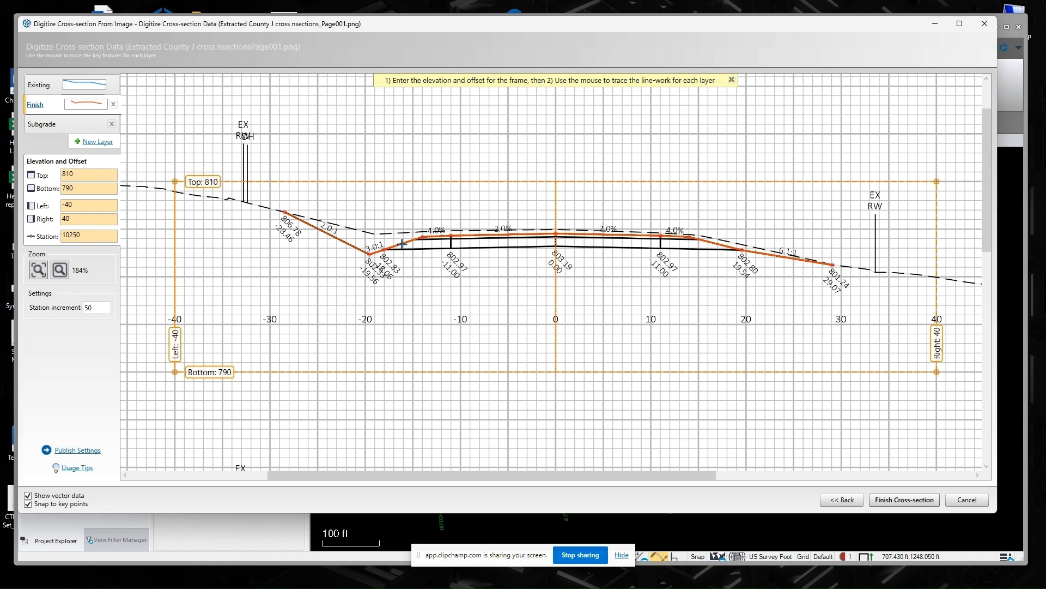
- Trace the subgrade through the 3.0:1, -11.00, 803.19 and 11.00 vertices, then finish the section
left_click(58, 121)
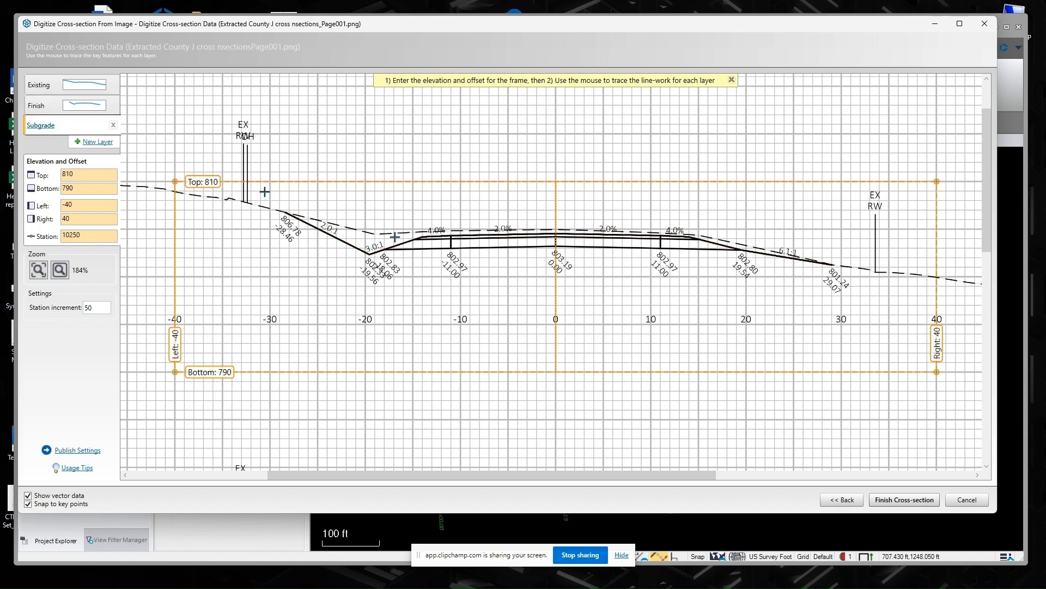
left_click(28, 496)
scroll(384, 245, "up", 6)
left_click(385, 245)
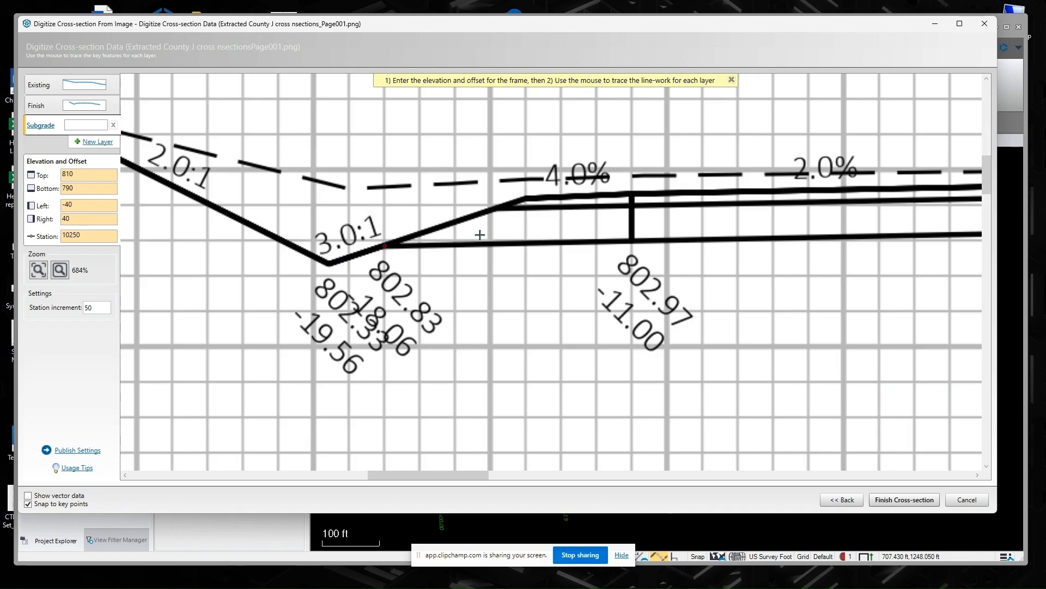
left_click(595, 240)
scroll(610, 277, "down", 5)
scroll(542, 228, "up", 4)
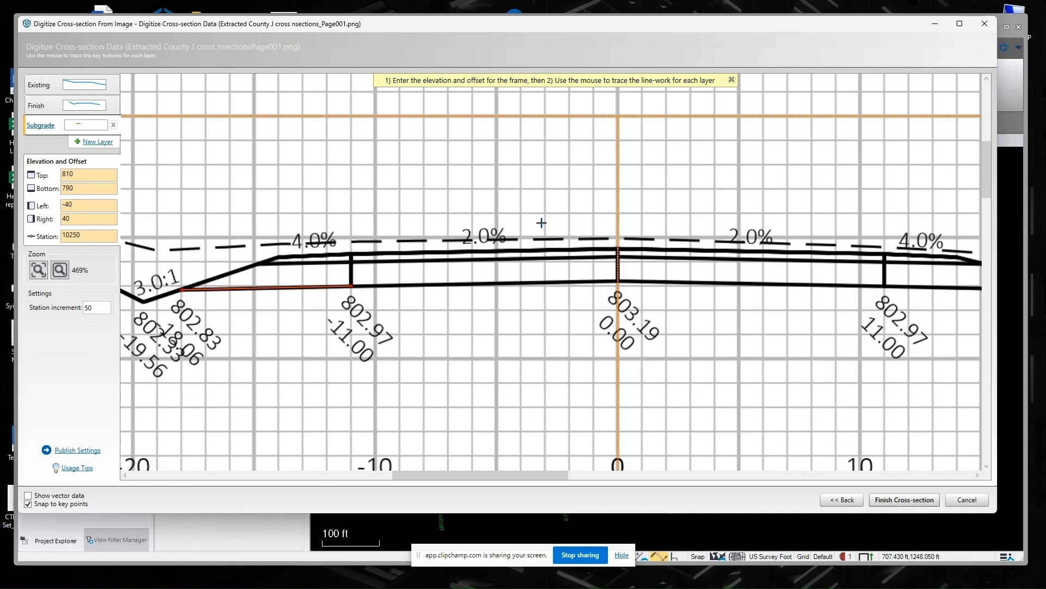
left_click(618, 281)
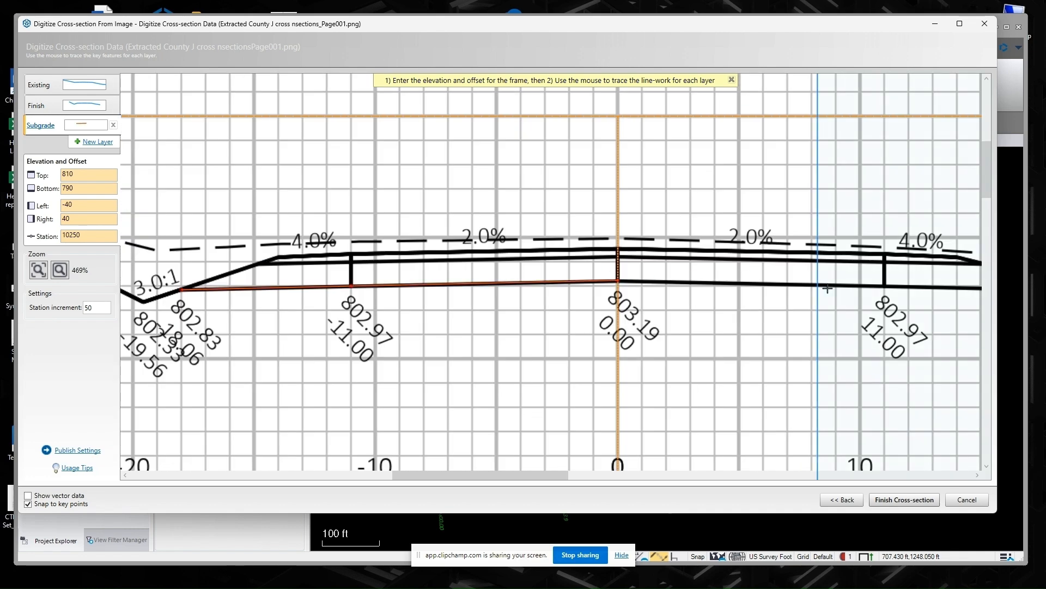
left_click(884, 285)
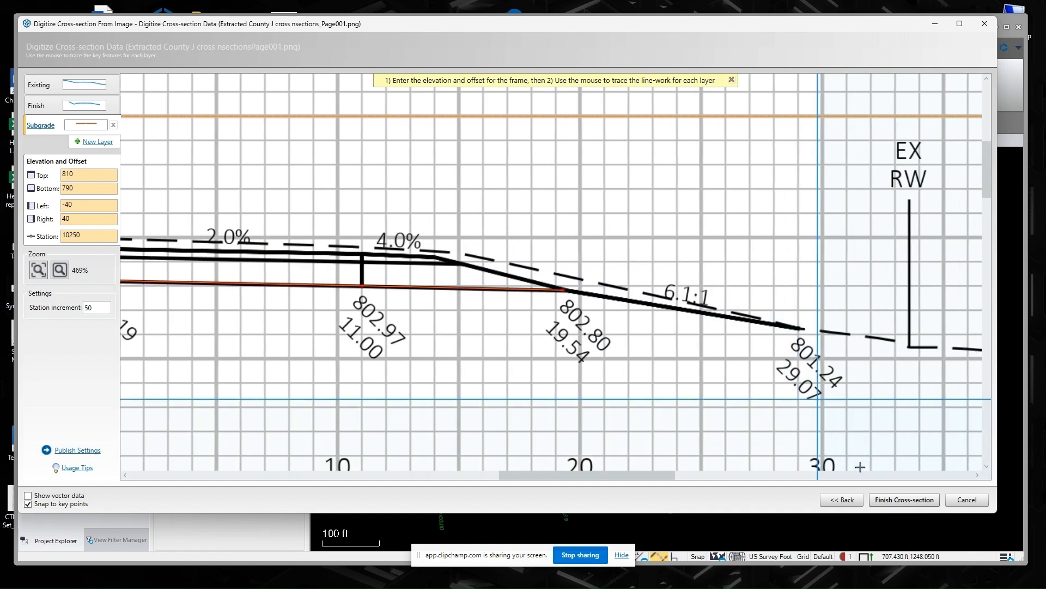
left_click(893, 499)
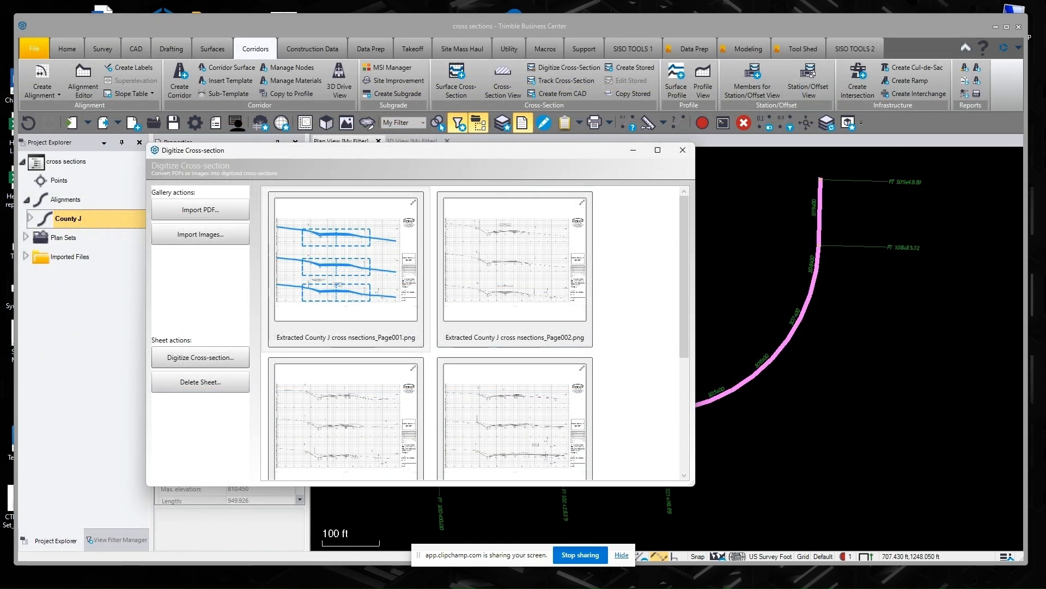
- View the digitized sections along County J in plan and 3D, then list recent projects
left_click(682, 151)
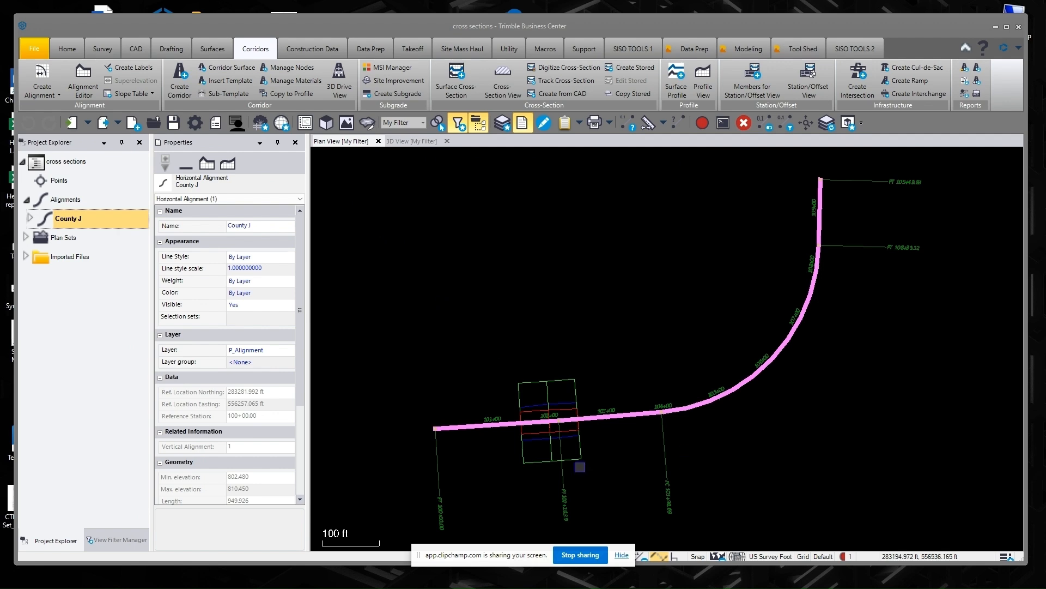
left_click(414, 141)
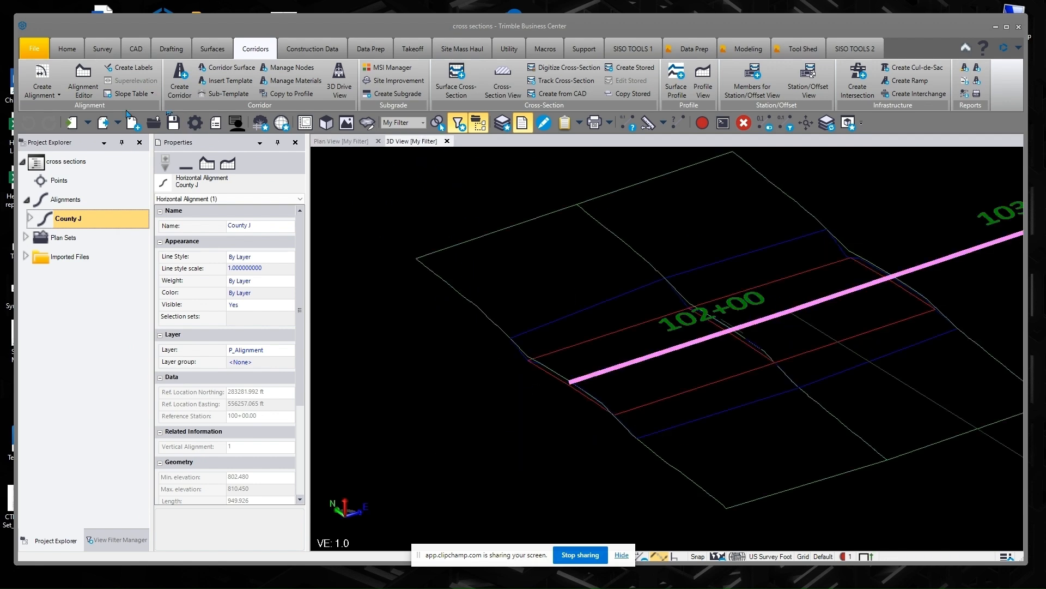
left_click(34, 49)
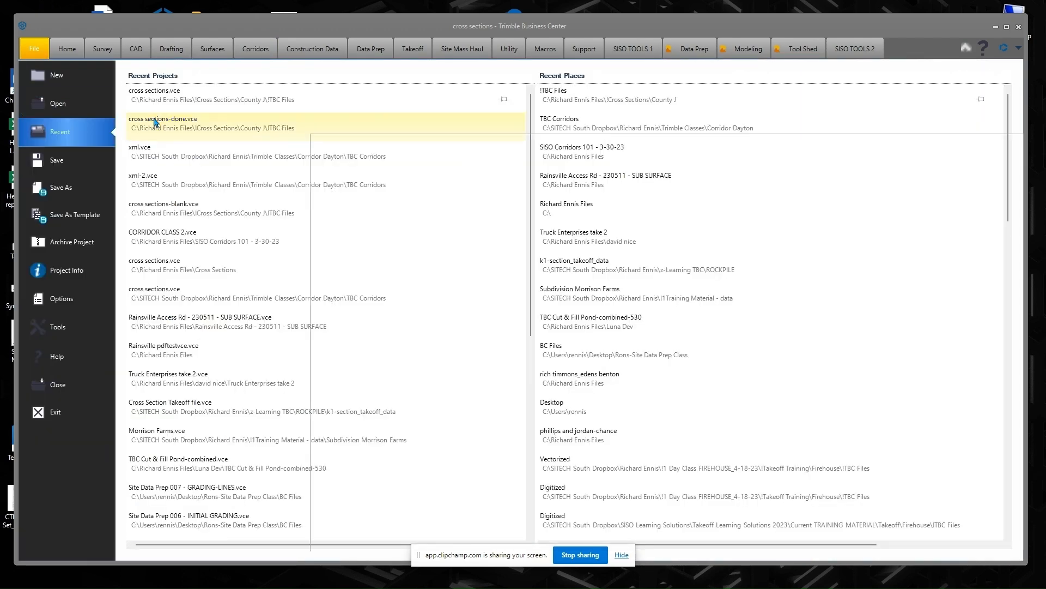
- Load cross sections-done.vce and orbit its County J corridor in the 3D view
left_click(337, 124)
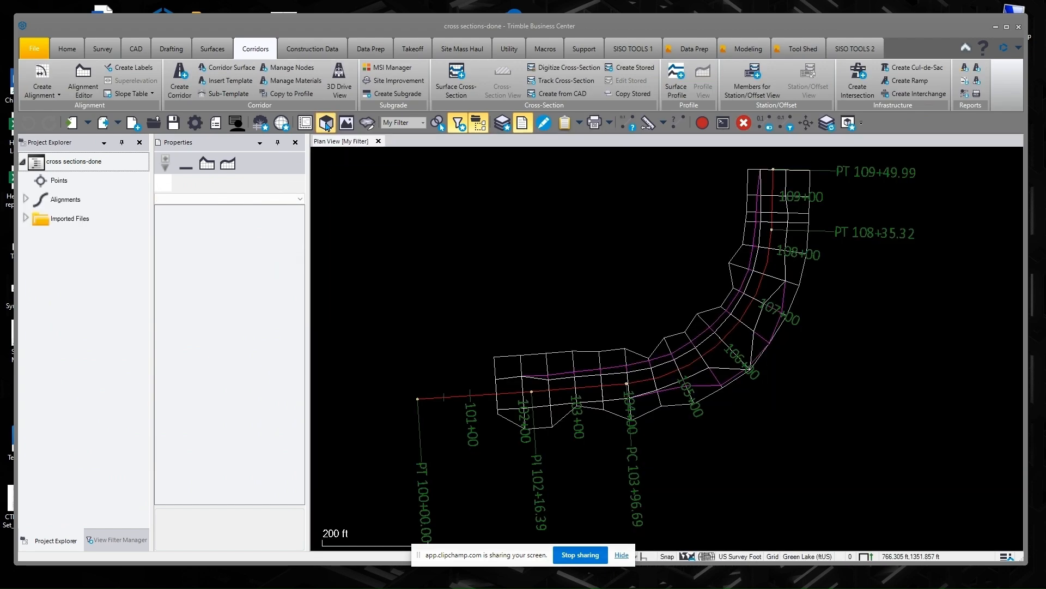
left_click(327, 124)
left_click_drag(659, 404, 692, 390)
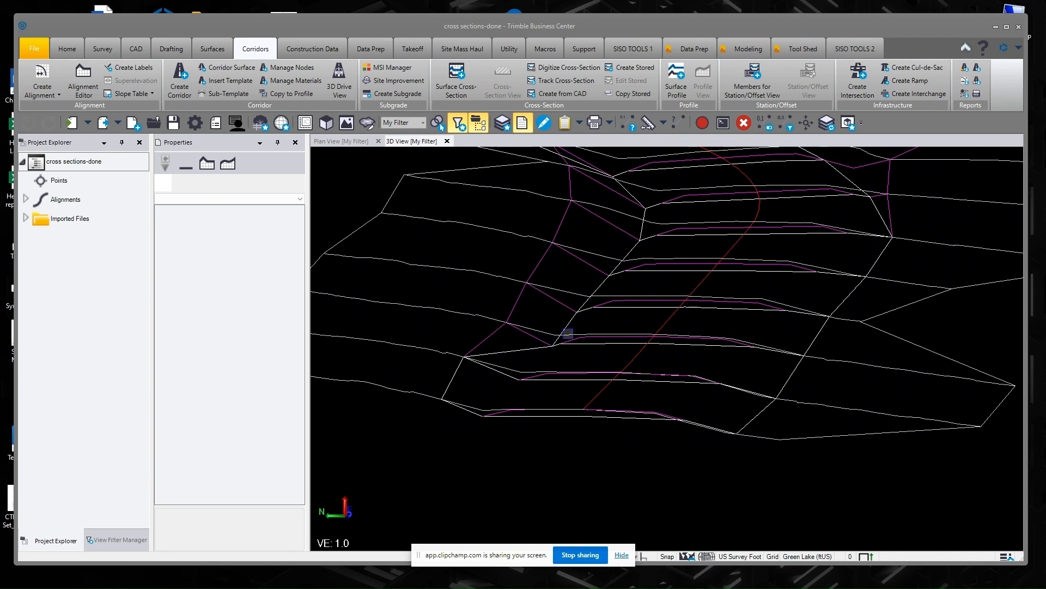